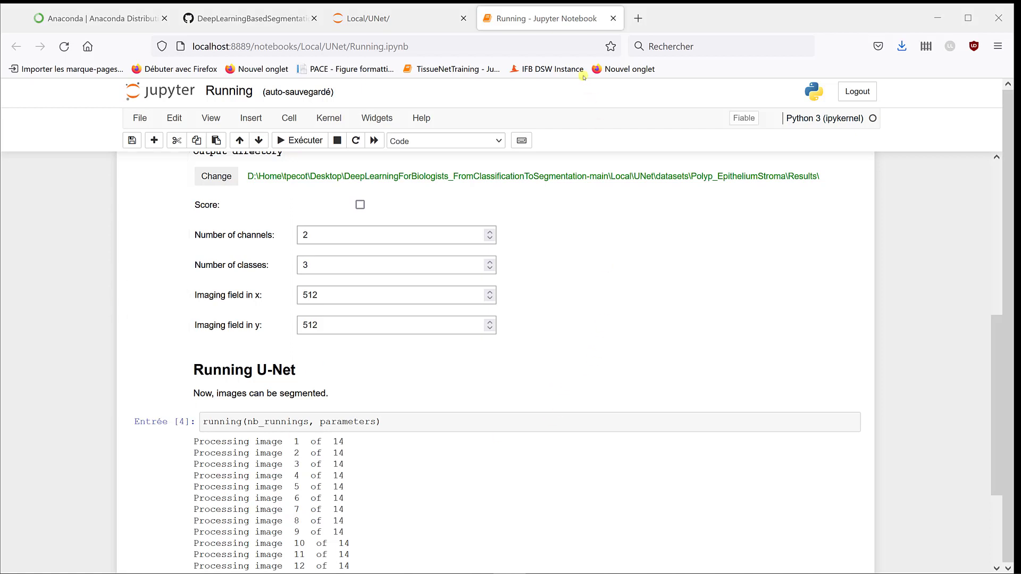
Step: Shut down Running.ipynb's kernel and close the Jupyter tabs, leaving the GitHub repo page
click(613, 18)
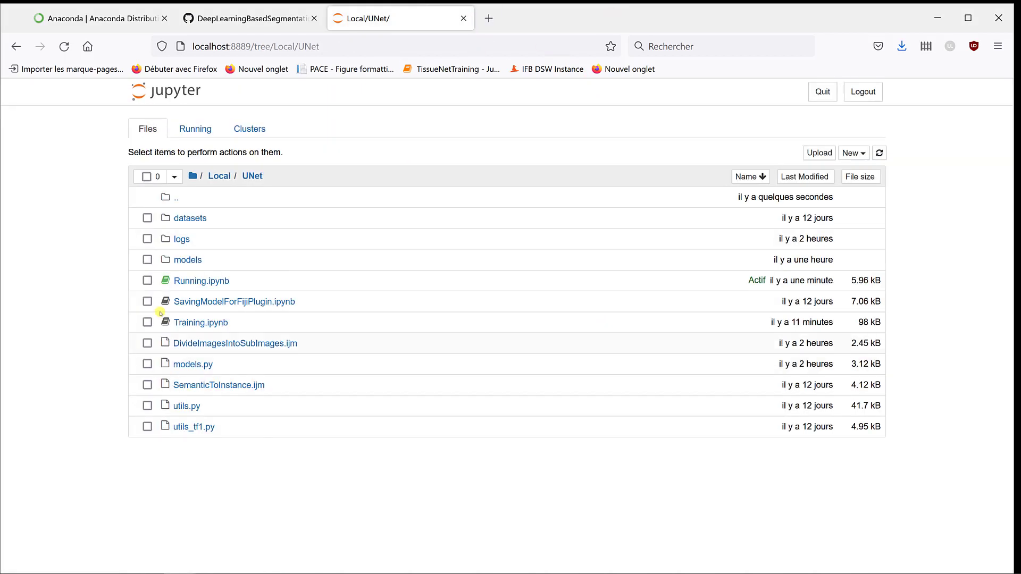
click(146, 279)
click(194, 152)
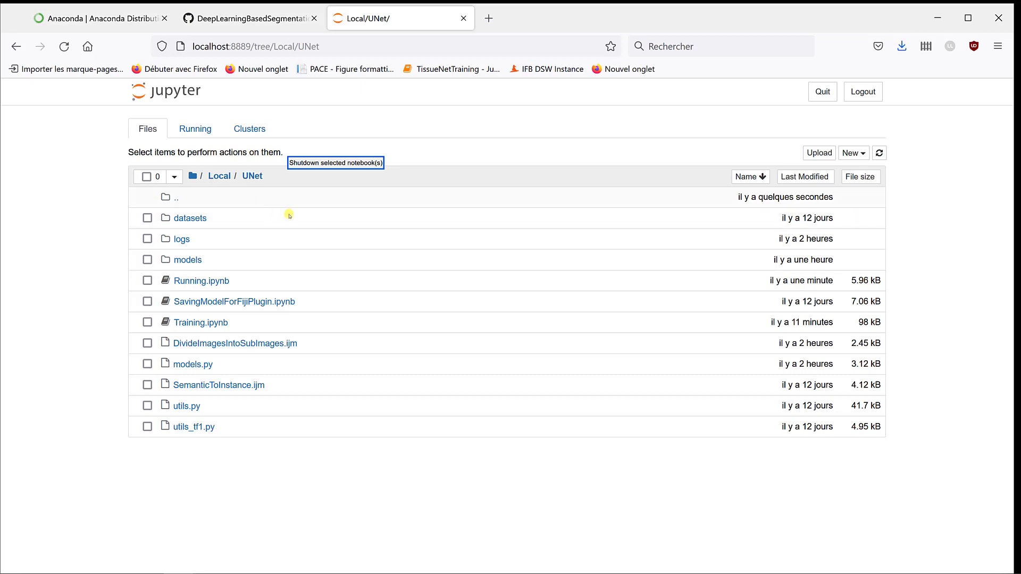
click(463, 17)
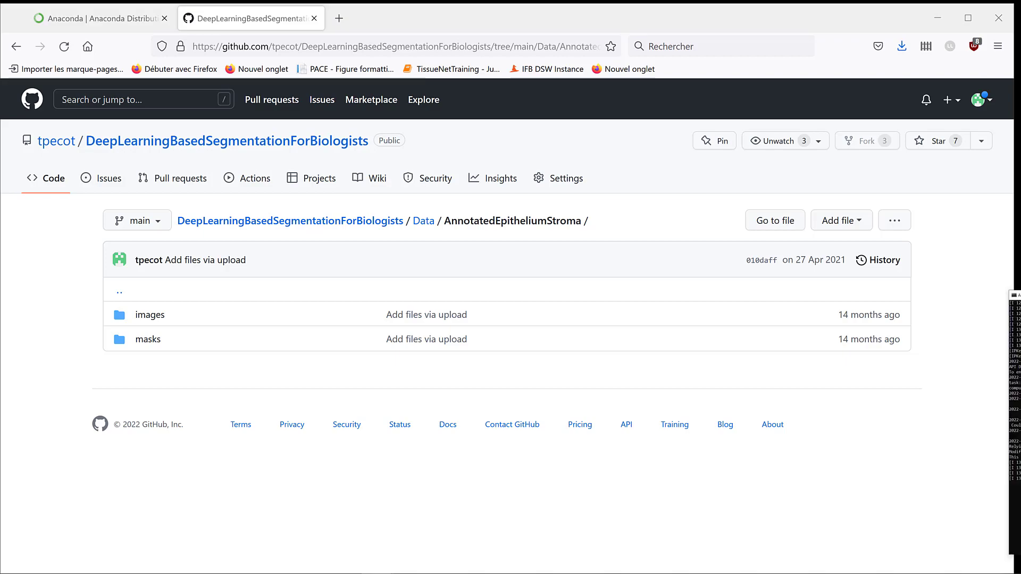
Step: Stop the Jupyter server with Ctrl+C and deactivate WorkshopEnv back to base
drag(752, 269, 501, 32)
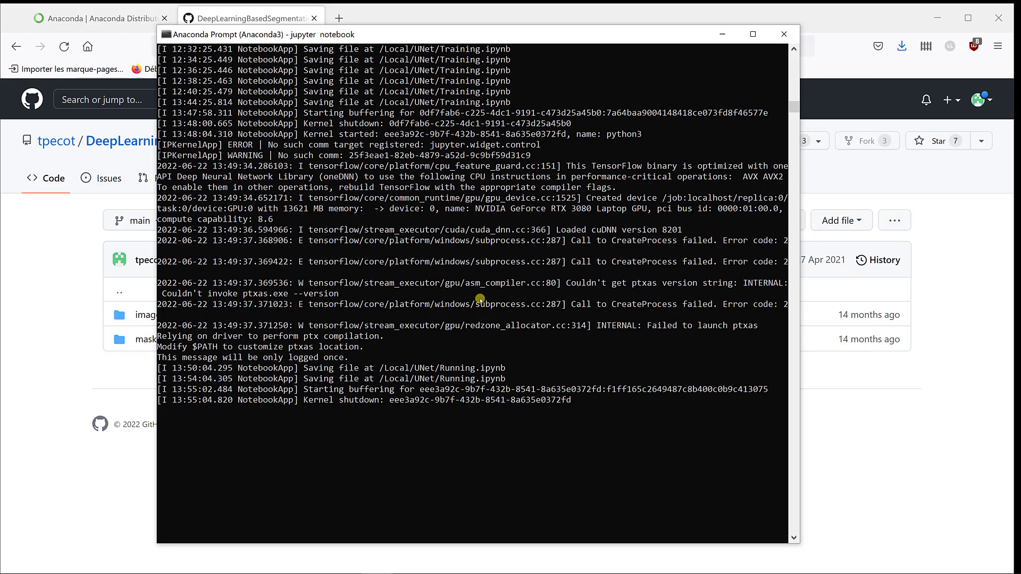
key(ctrl+c)
key(Return)
text(conda deactivate)
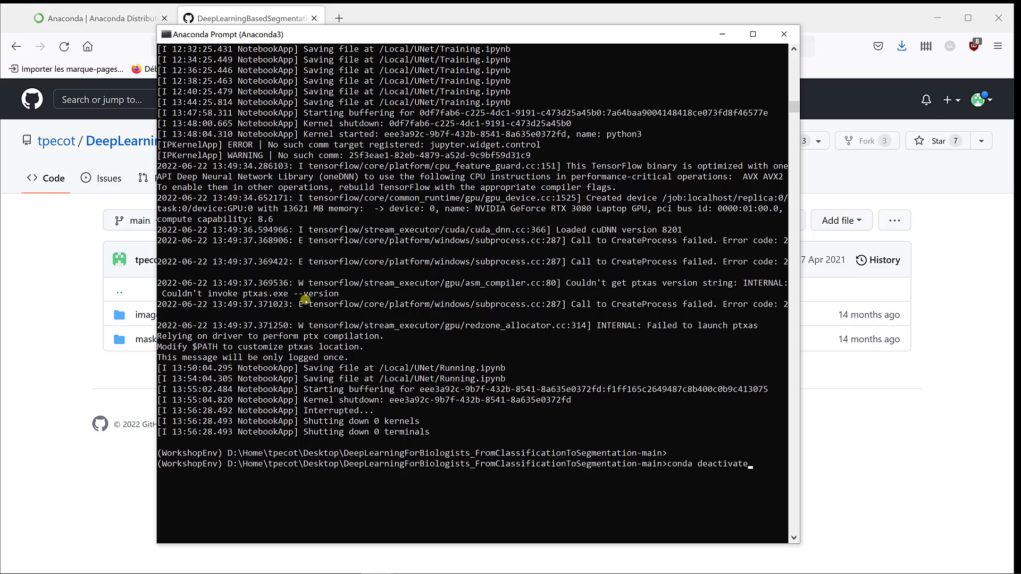
key(Return)
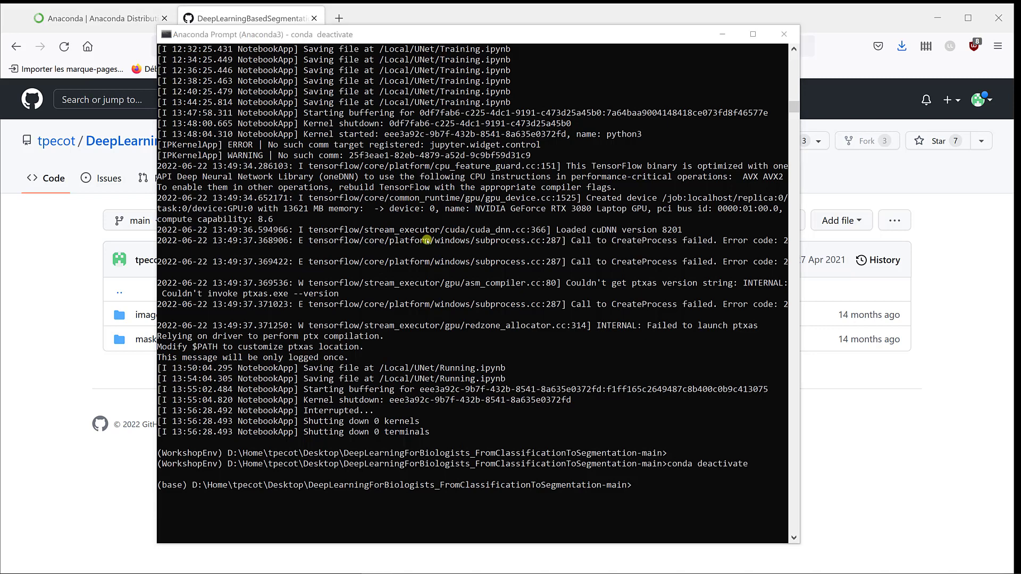
Step: Climb the File Explorer breadcrumb from Polyp_EpitheliumStroma up to the project root folder
drag(982, 367, 542, 112)
click(267, 152)
click(267, 153)
click(264, 153)
click(265, 152)
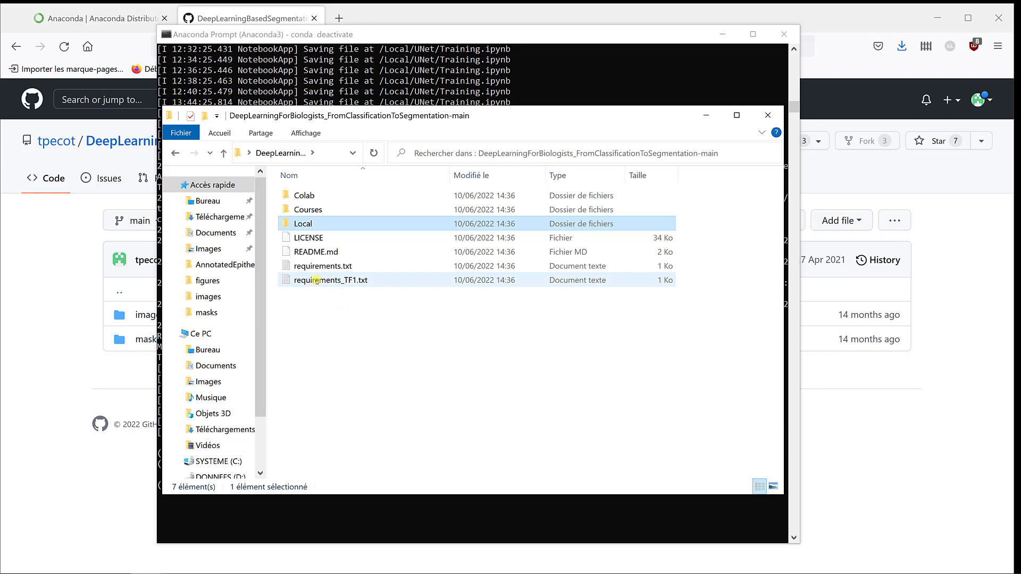
Step: View requirements_TF1.txt (tensorflow 1.15) and select its 'conda create -y -n TF1env python=3.7' line
double_click(317, 281)
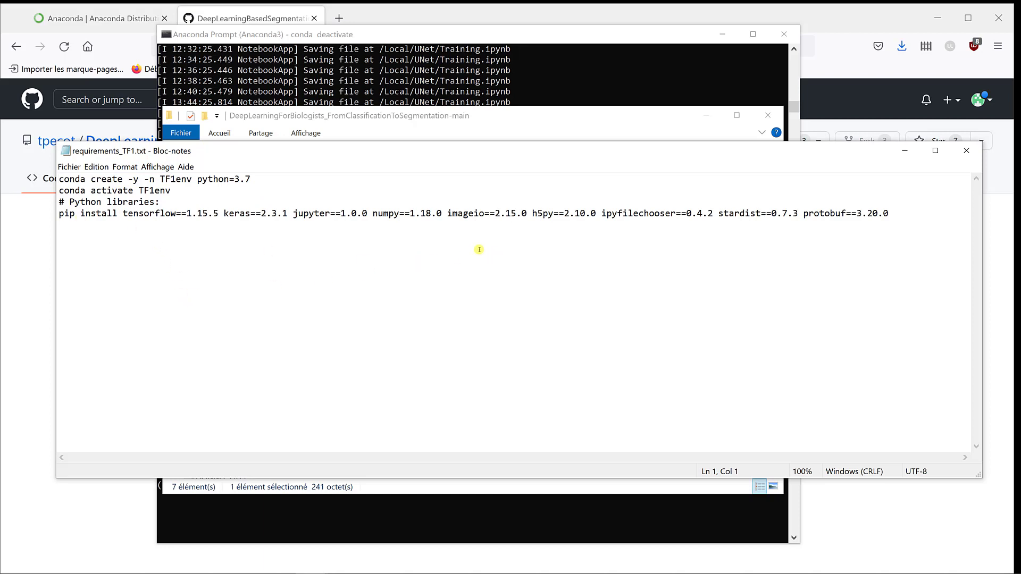
drag(122, 213, 216, 213)
click(188, 213)
click(188, 213)
click(58, 179)
drag(58, 179, 272, 179)
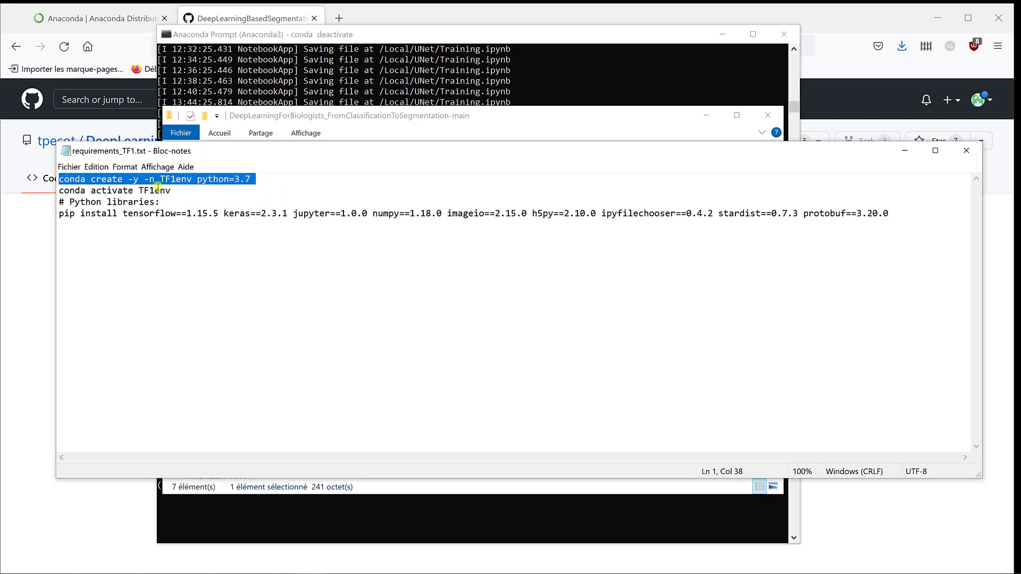
Step: Run the conda create command and activate the new TF1env environment
click(290, 38)
key(ctrl+v)
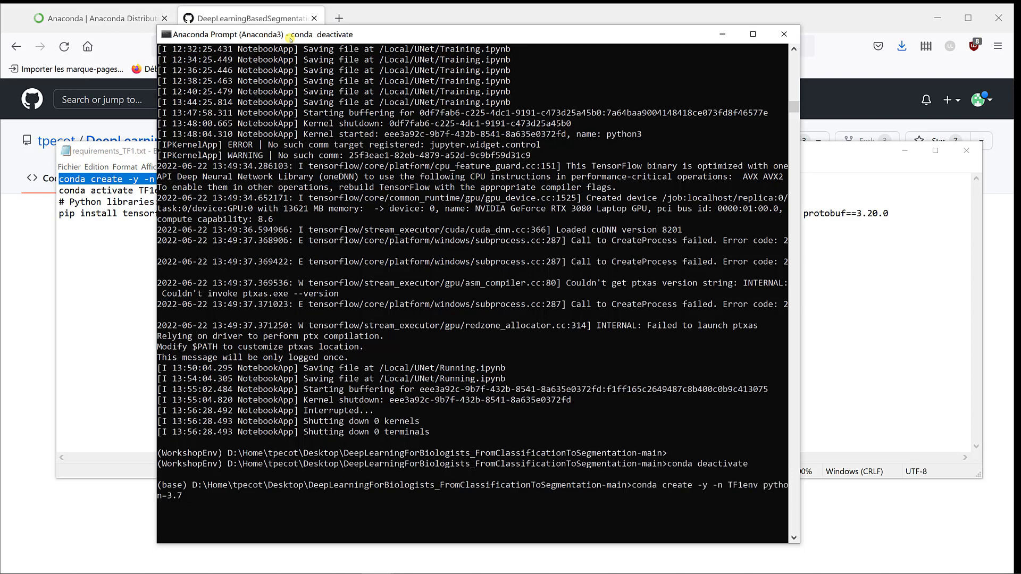
key(Return)
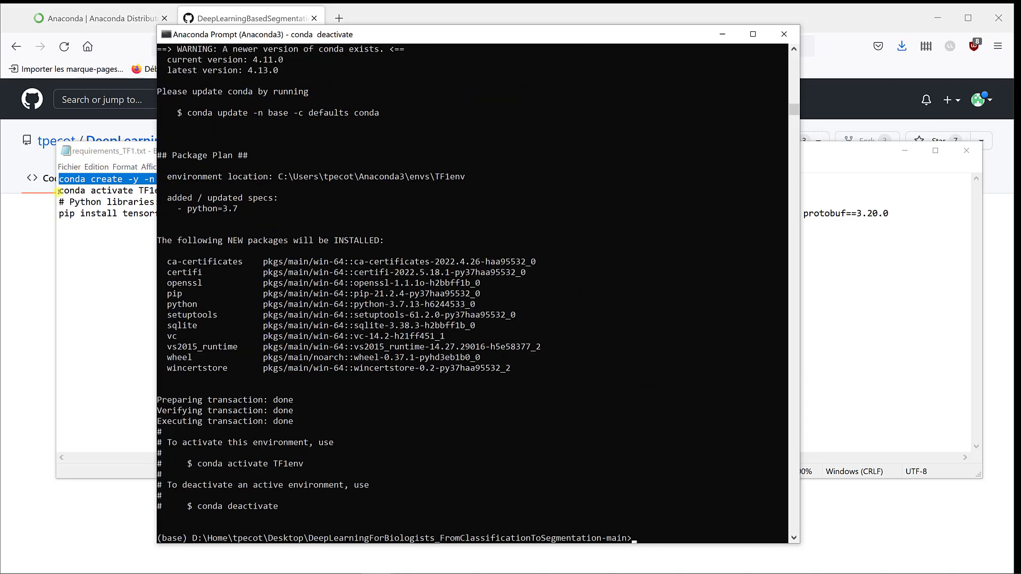
drag(59, 190, 171, 191)
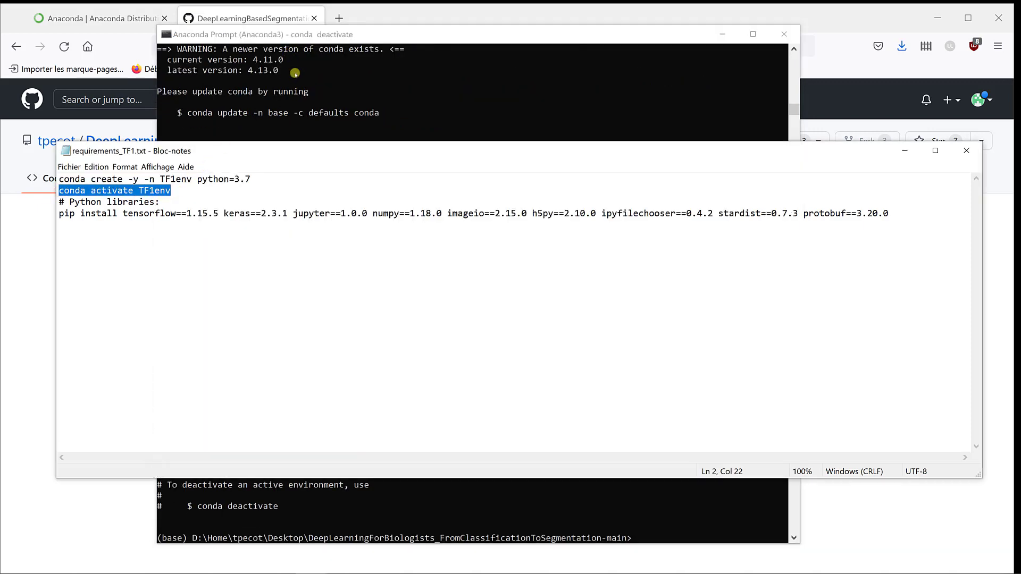
click(296, 78)
right_click(297, 79)
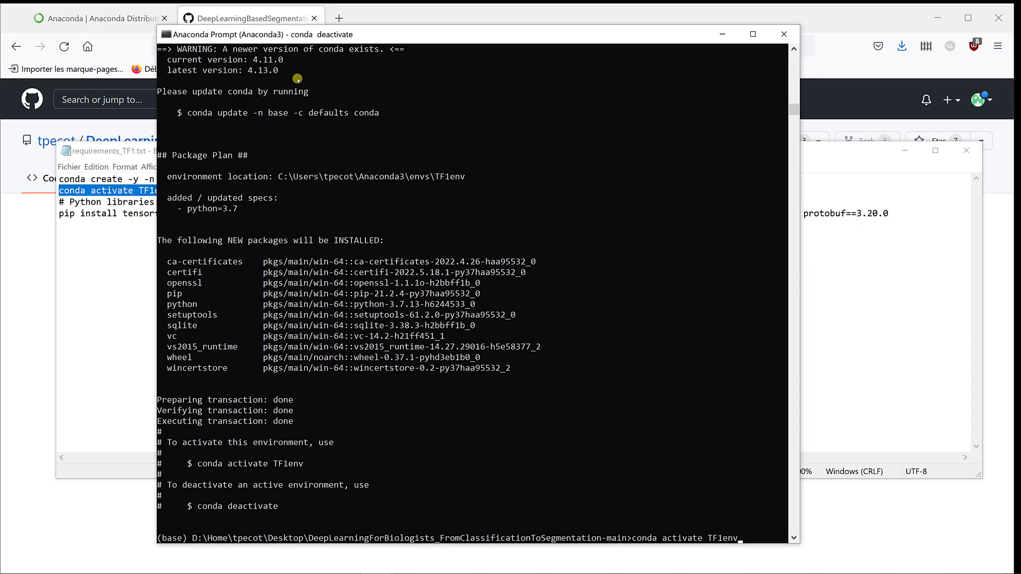
key(Return)
key(Return)
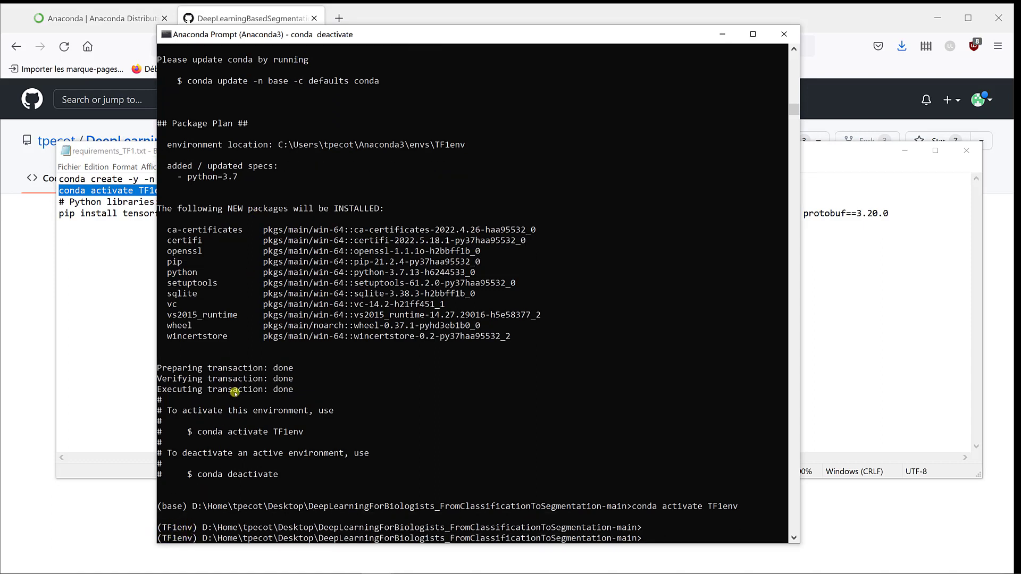
Step: Run the pip install line for TensorFlow 1.15.5 and the other packages, then launch jupyter notebook
click(61, 216)
drag(60, 213, 909, 212)
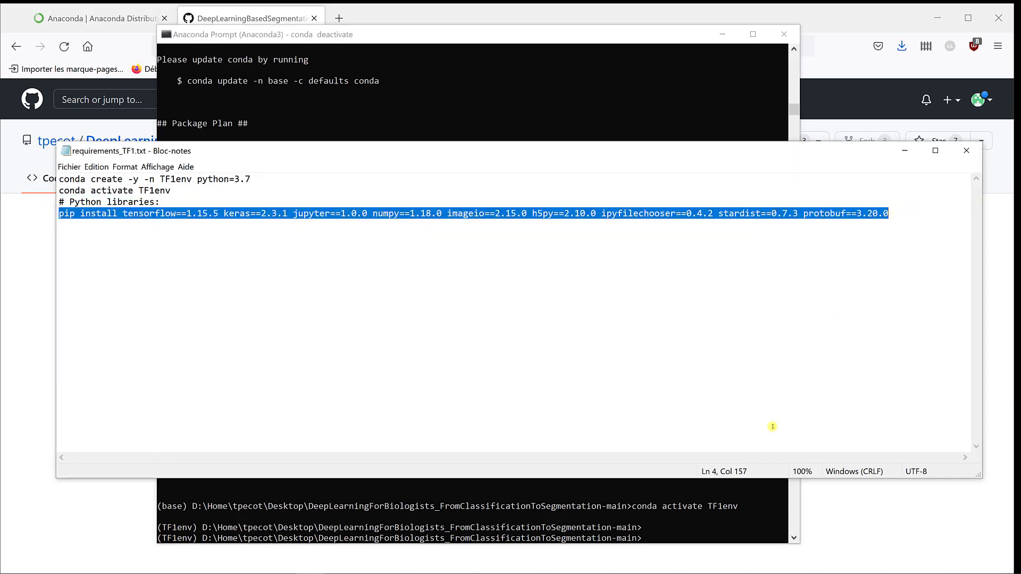
click(671, 505)
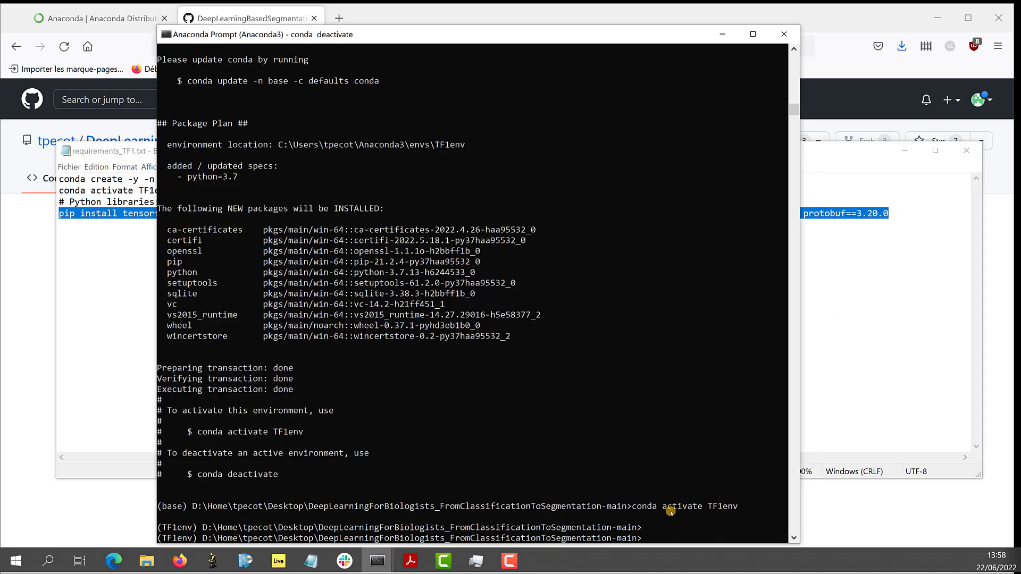
right_click(694, 340)
key(Return)
text(jupyter notebook)
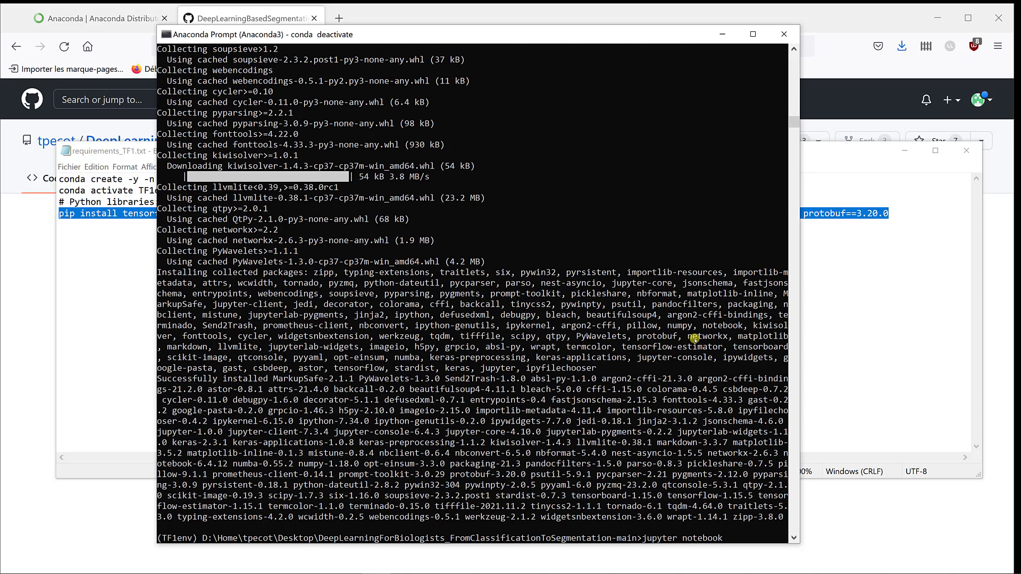
key(Return)
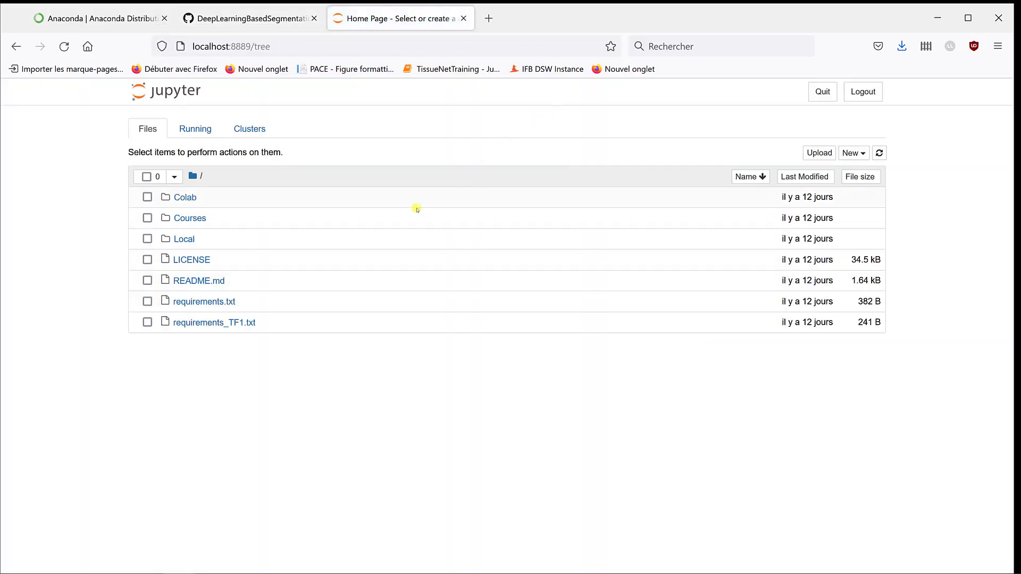
Step: Browse into Local/UNet, run SavingModelForFijiPlugin's settings cell and browse for the input model
click(184, 238)
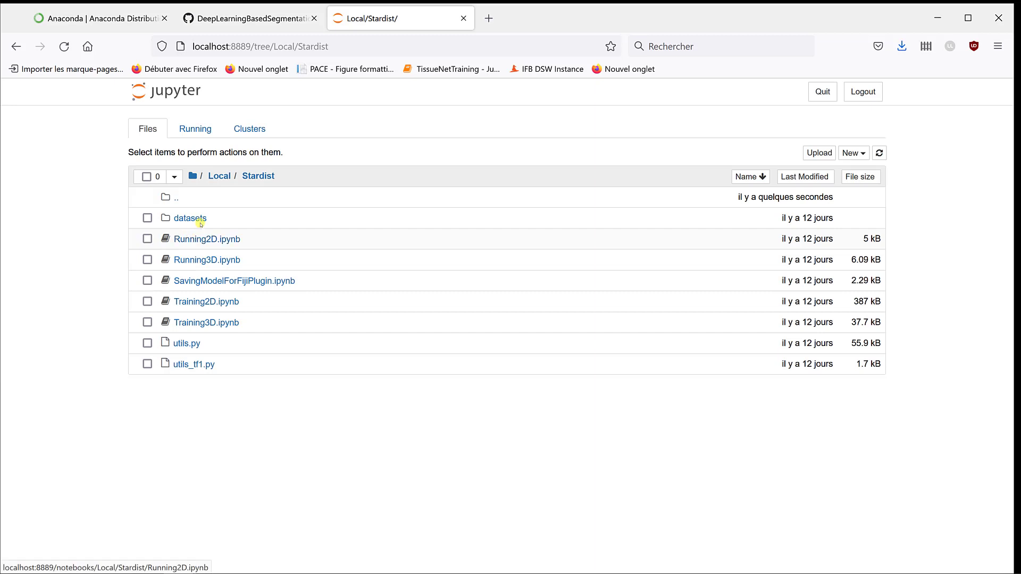
click(219, 176)
click(184, 259)
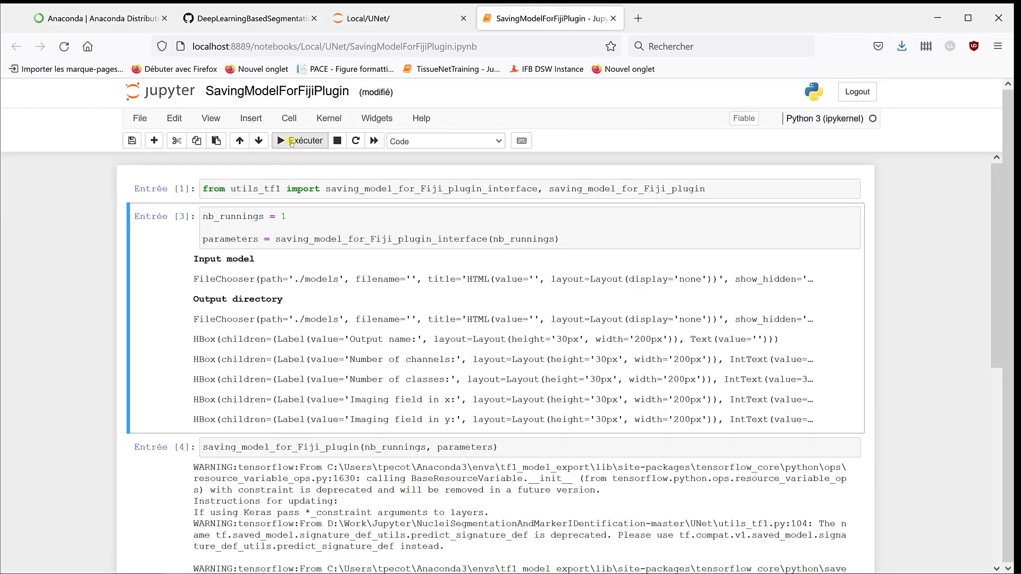
click(299, 140)
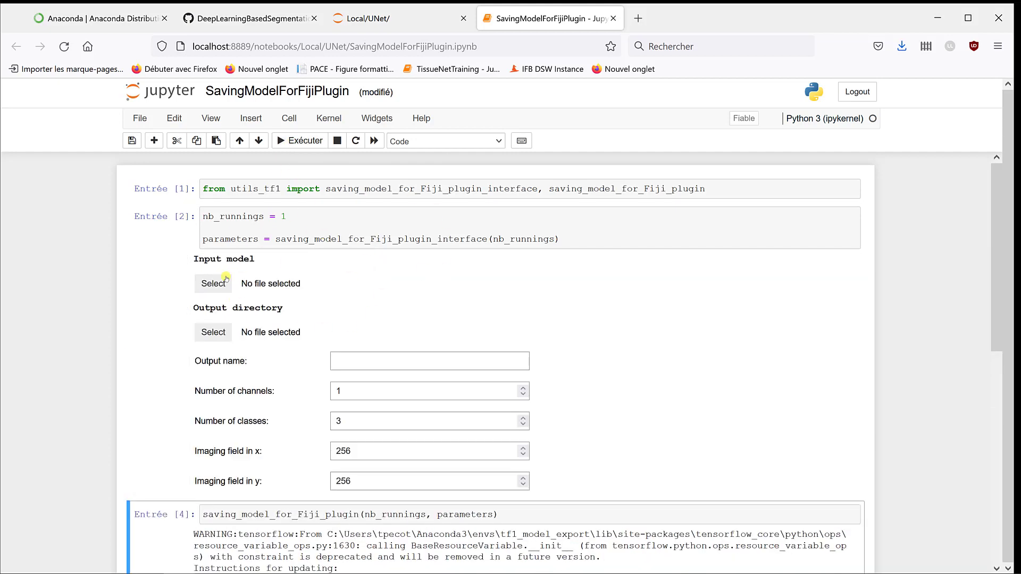
click(213, 284)
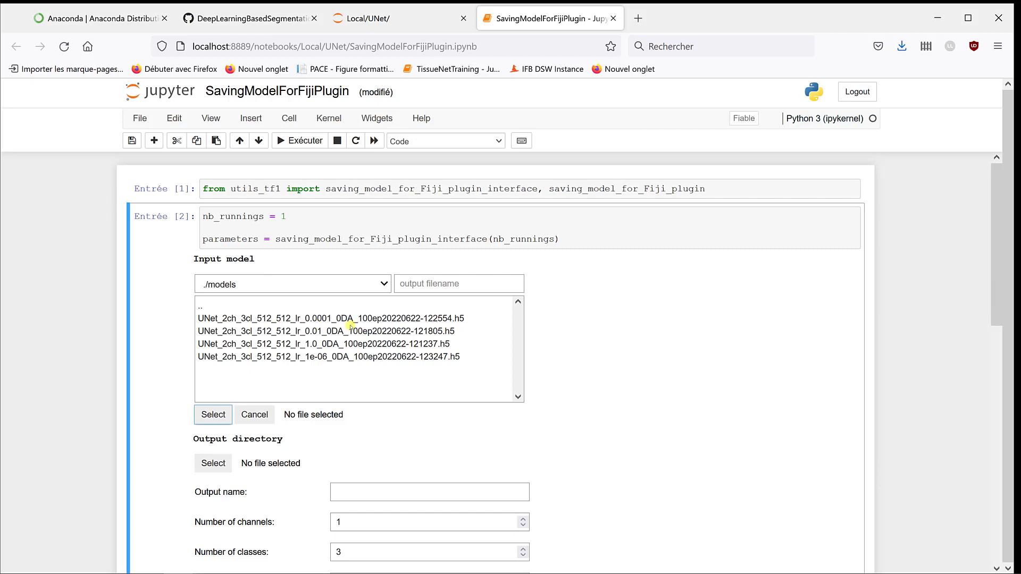
Step: Choose the UNet_2ch_3cl_512_512 .h5 input model and accept ./models as output directory
click(298, 318)
click(214, 414)
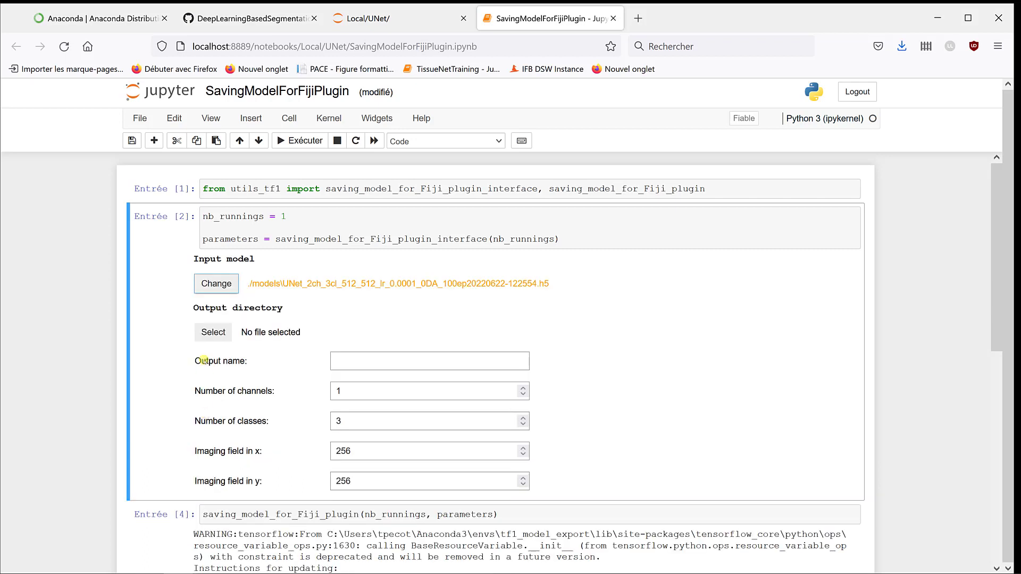
click(212, 331)
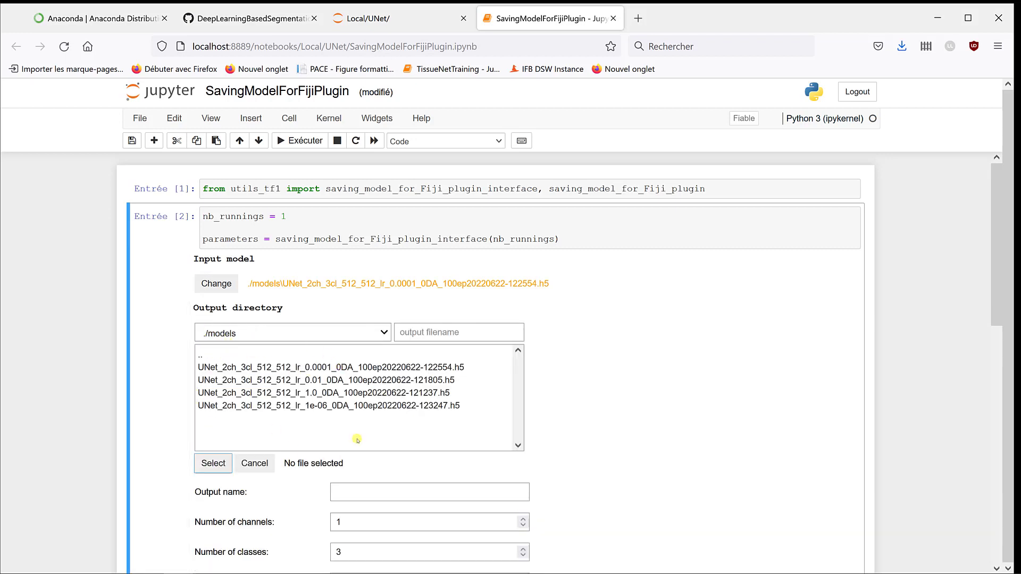
click(212, 463)
Step: Enter output name Epithelium_stroma_UNet_for_fiji and a 512 by 512 imaging field
click(343, 360)
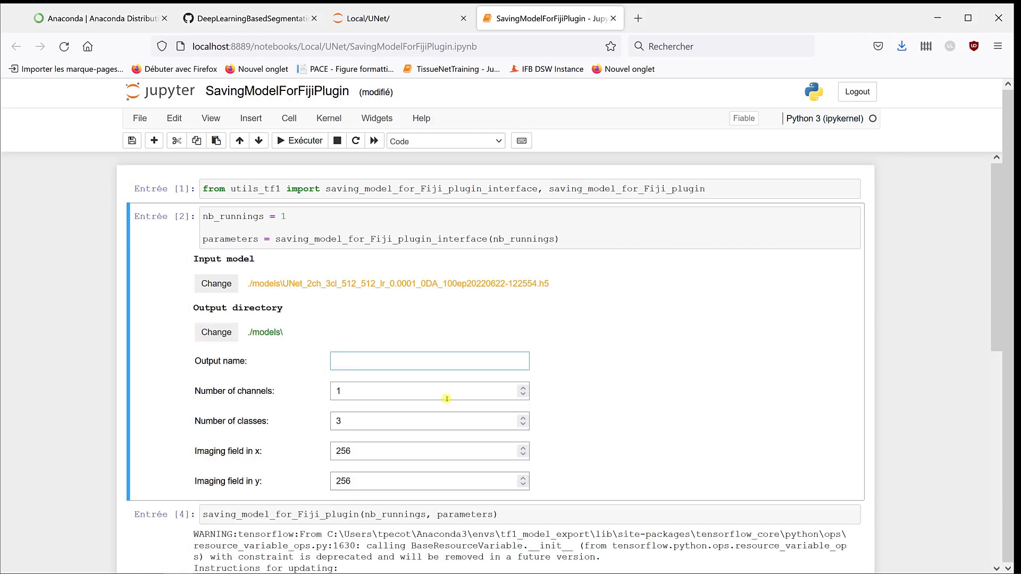
text(Epi)
text(thelium_stroma_UNet_for_fiji)
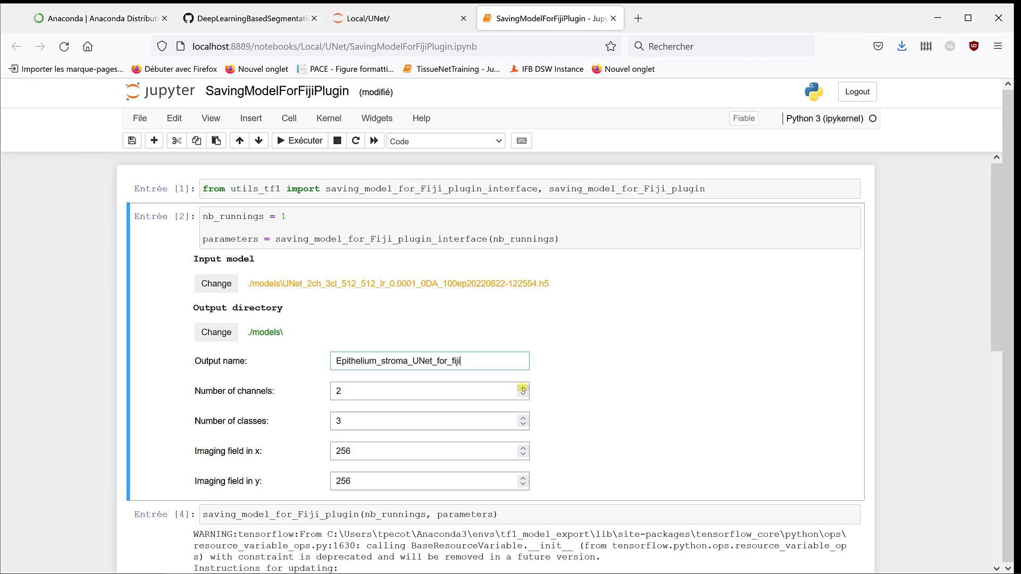
double_click(386, 456)
text(512)
key(Tab)
text(5)
scroll(296, 455, down, 2)
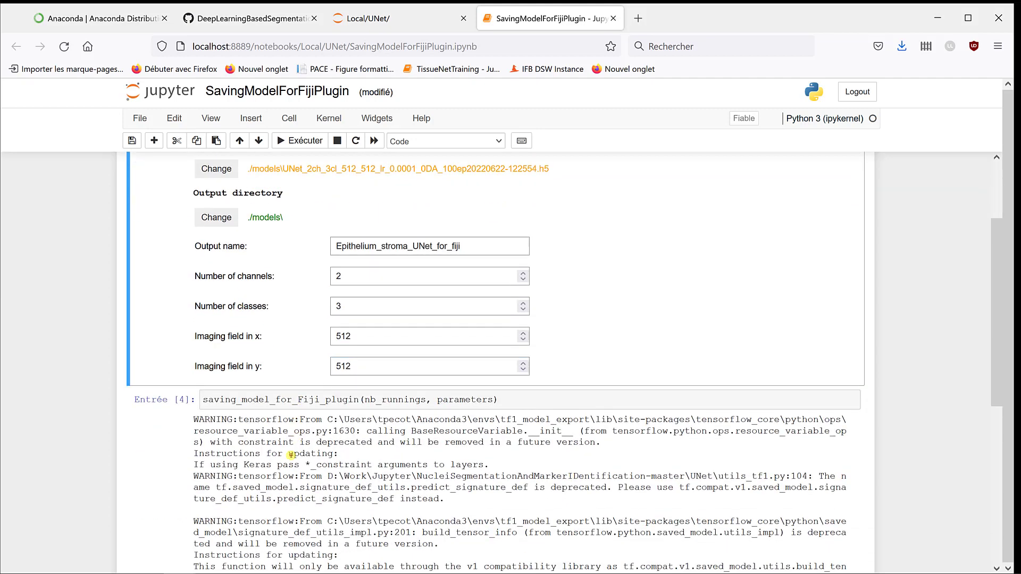
Step: Rerun the saving_model_for_Fiji_plugin cell to write the SavedModel export
click(277, 478)
click(300, 141)
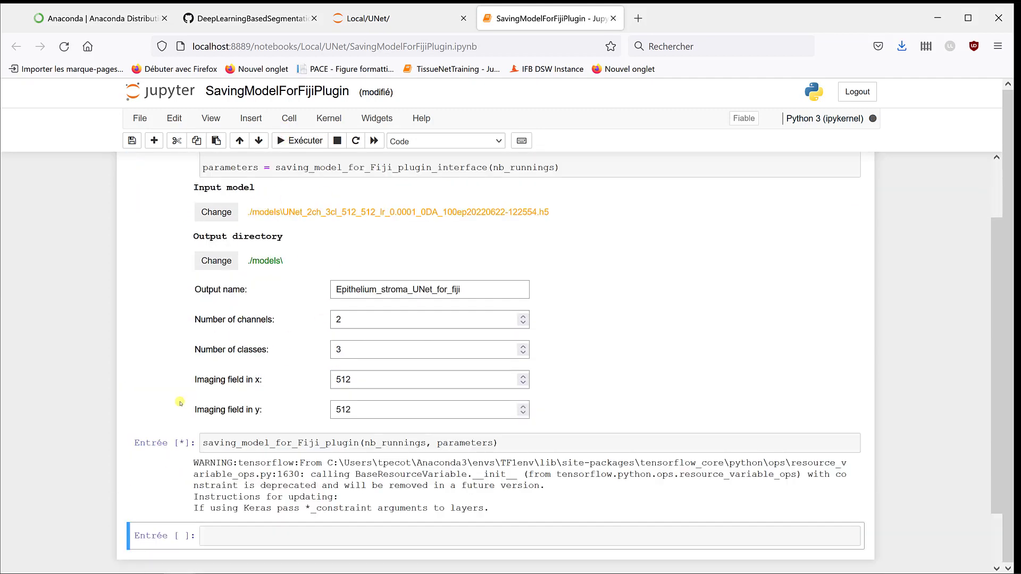
scroll(50, 385, down, 3)
scroll(51, 386, down, 3)
scroll(439, 330, down, 3)
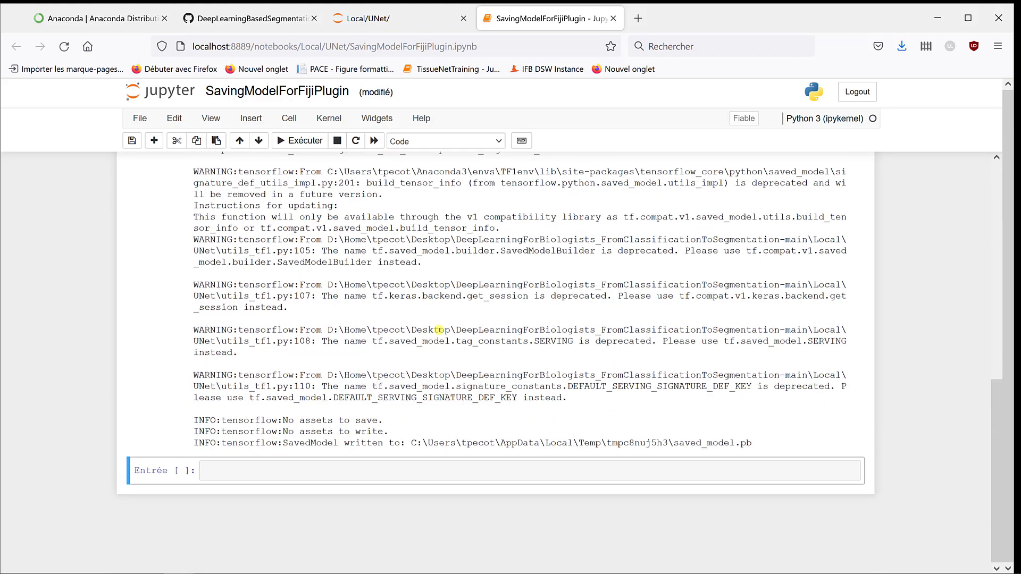
scroll(439, 330, up, 1)
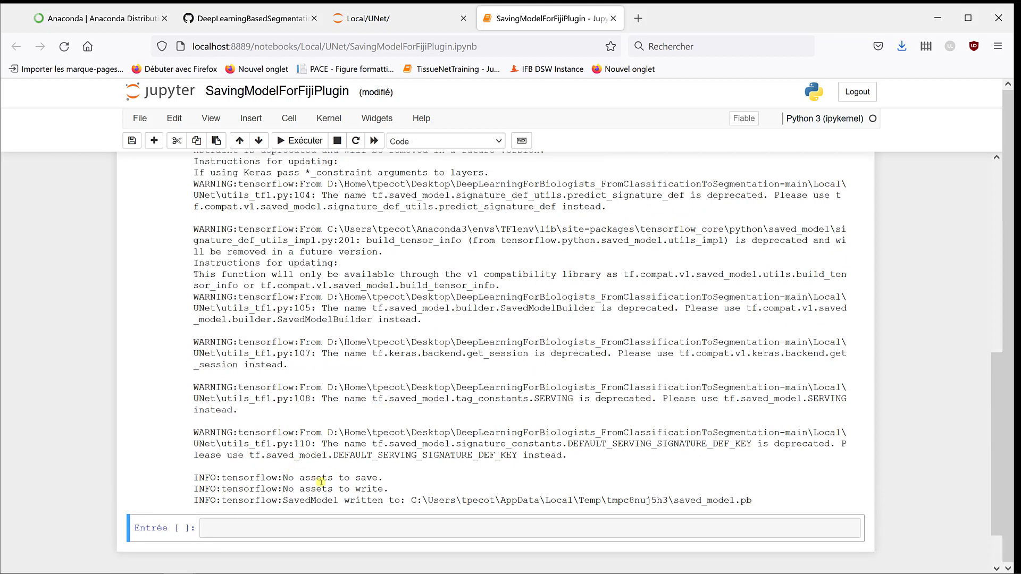
scroll(198, 344, up, 3)
scroll(198, 344, up, 3)
scroll(199, 344, down, 5)
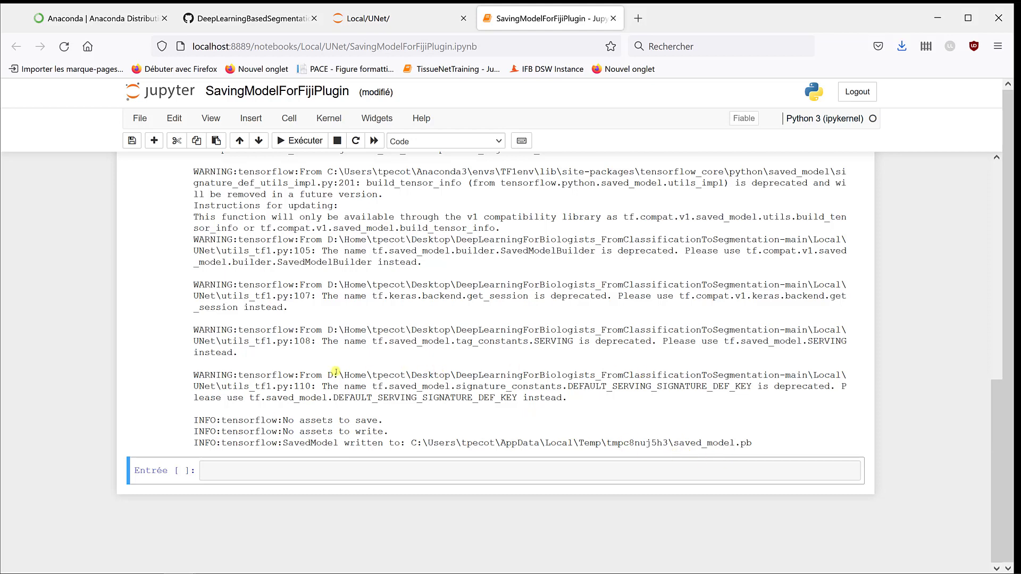
scroll(335, 370, up, 1)
scroll(335, 370, up, 4)
scroll(335, 370, up, 2)
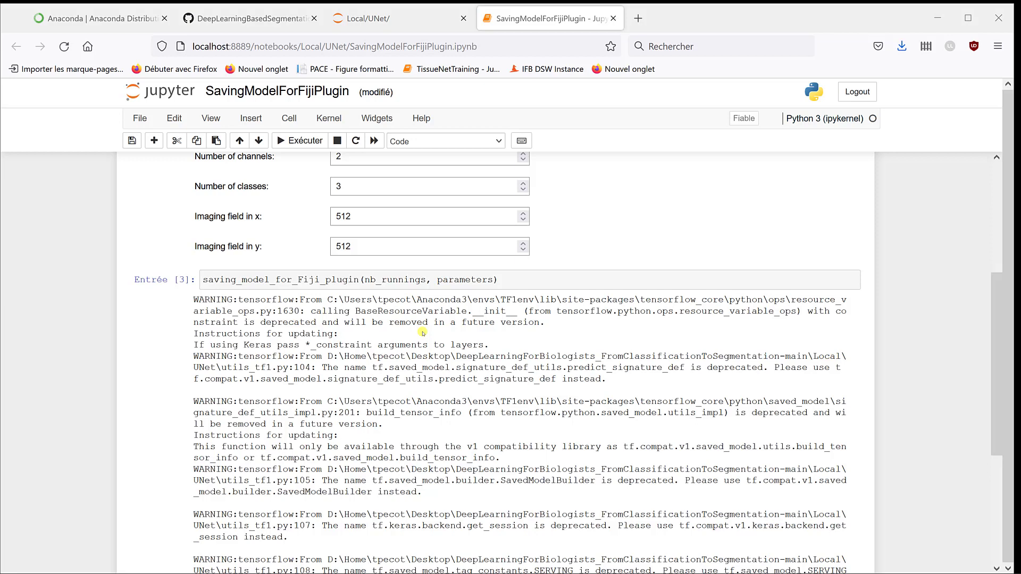
Step: Navigate Local/UNet/models and select the new Epithelium_stroma_UNet_for_fiji.zip archive
key(alt+Tab)
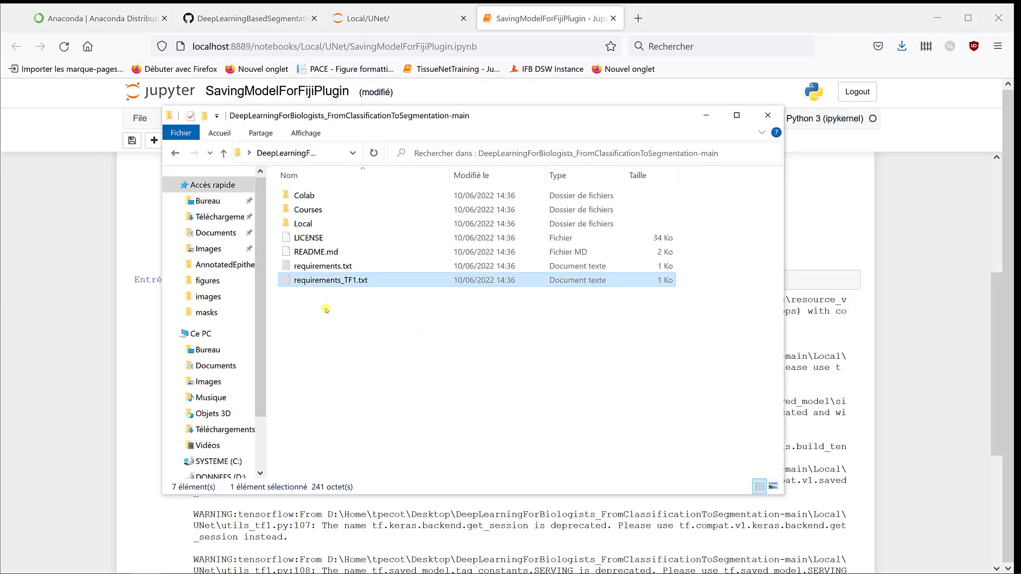
double_click(303, 224)
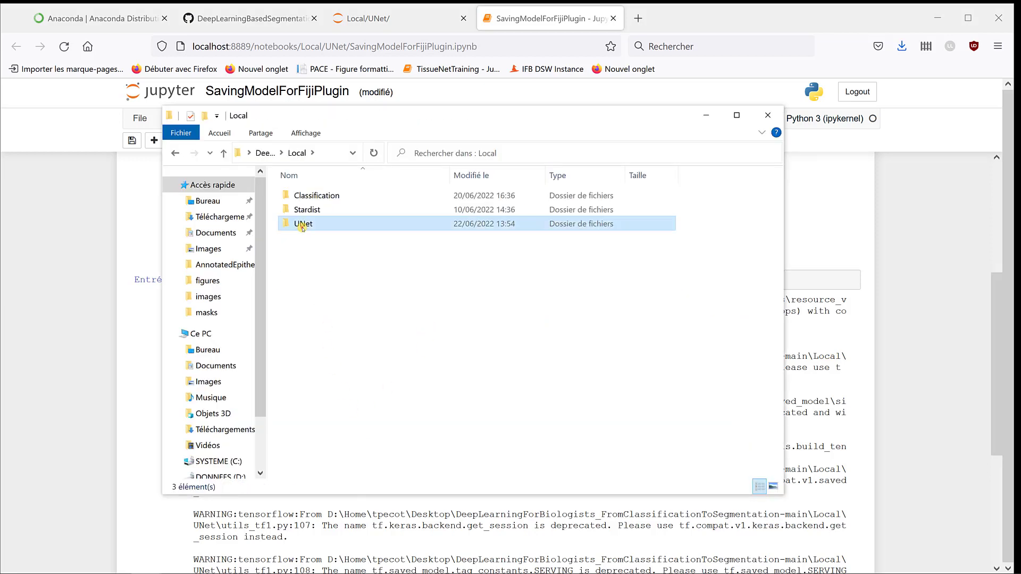
double_click(304, 237)
double_click(303, 252)
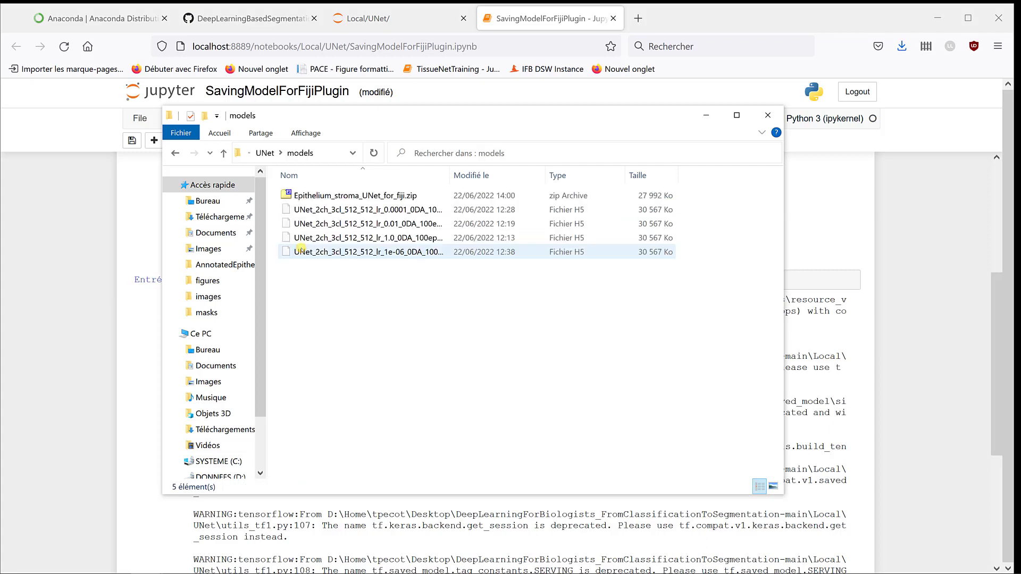
click(328, 195)
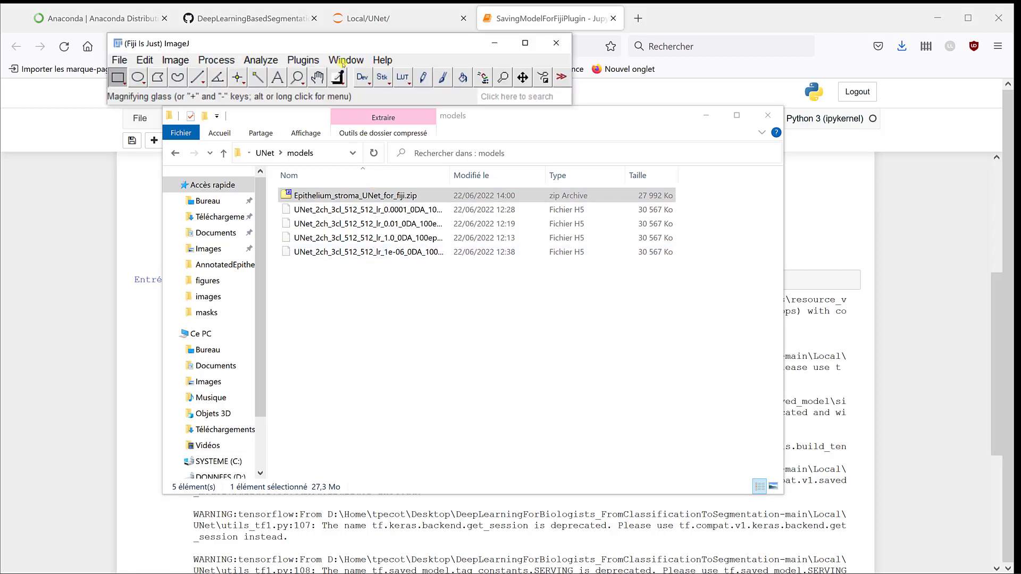
Step: Launch the Fiji updater from Help and bring up its list of update sites
click(382, 61)
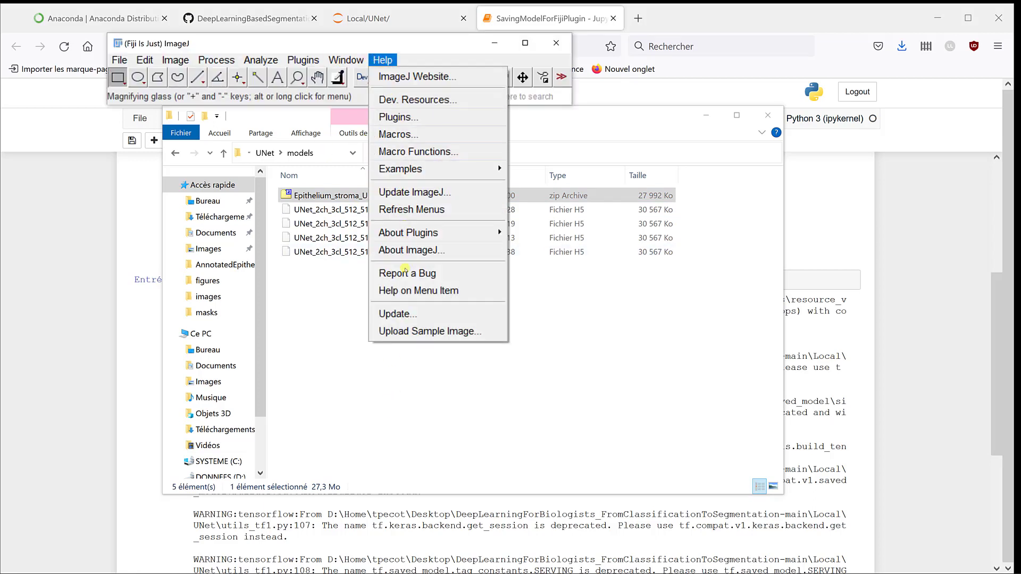
click(404, 313)
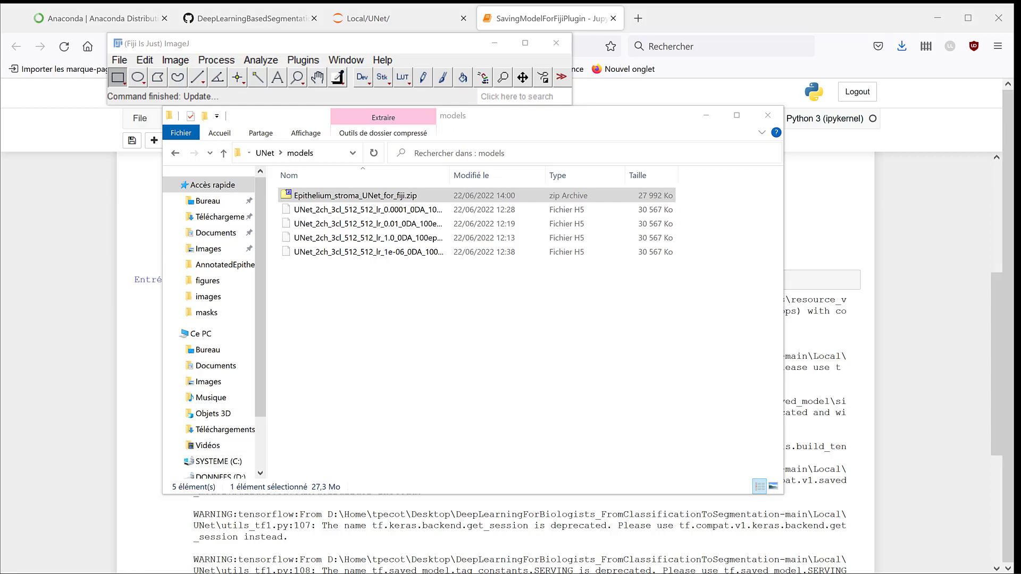
drag(376, 191, 387, 140)
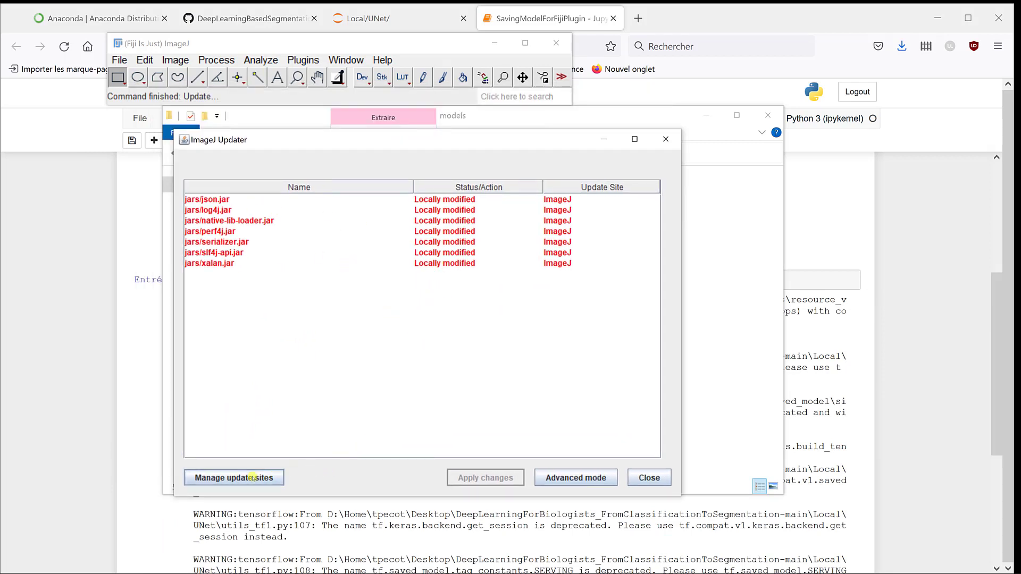
click(234, 476)
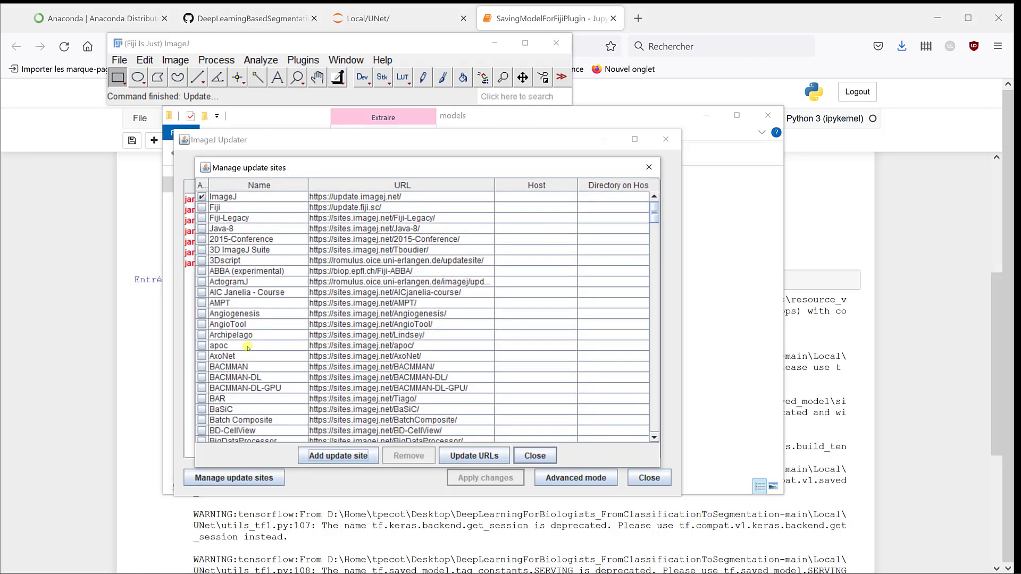
scroll(252, 277, down, 4)
scroll(252, 277, down, 4)
scroll(251, 278, down, 4)
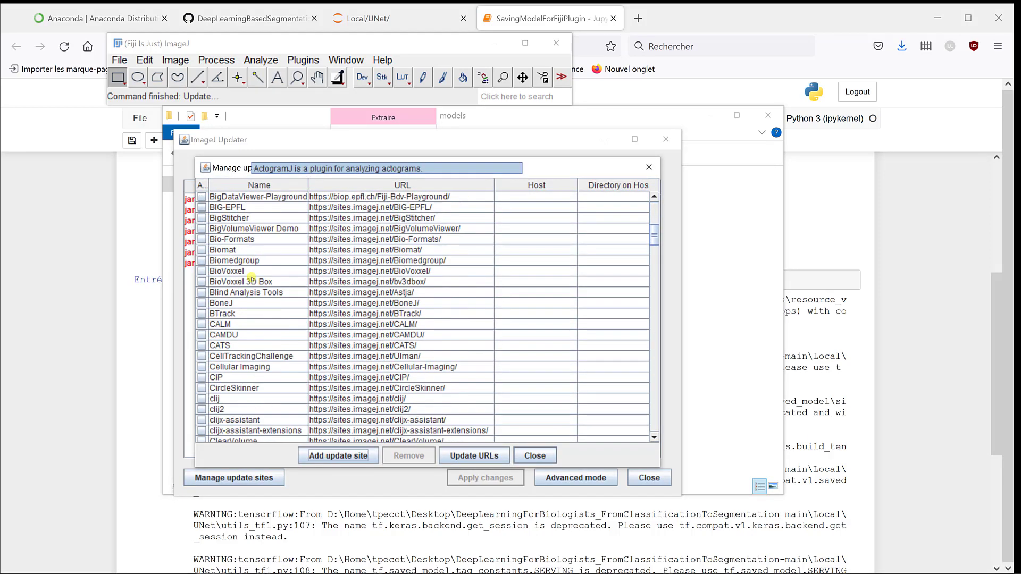
scroll(252, 277, down, 3)
scroll(253, 278, down, 4)
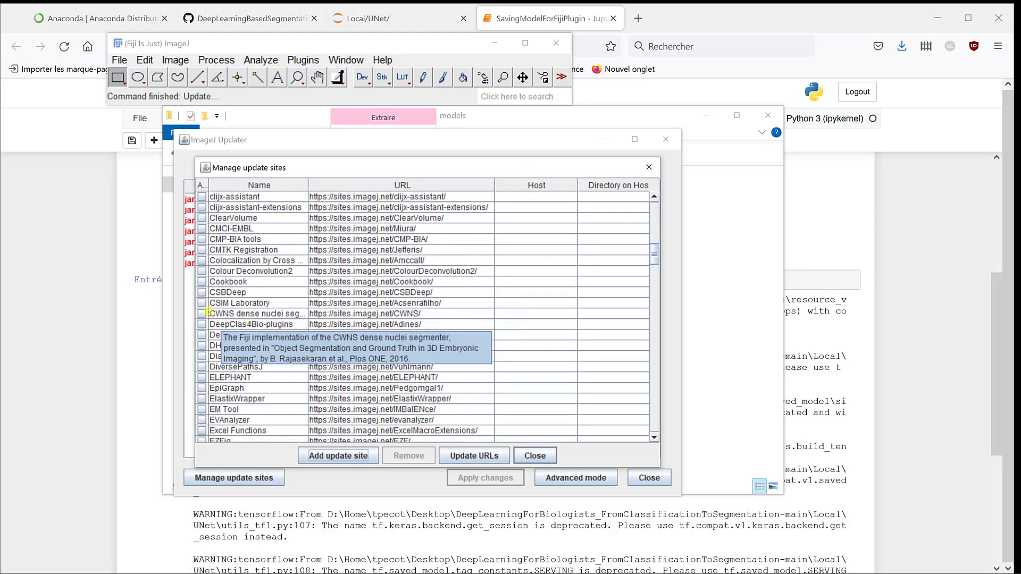
Step: Enable the CSBDeep update site, close the list and cancel the updater
click(202, 293)
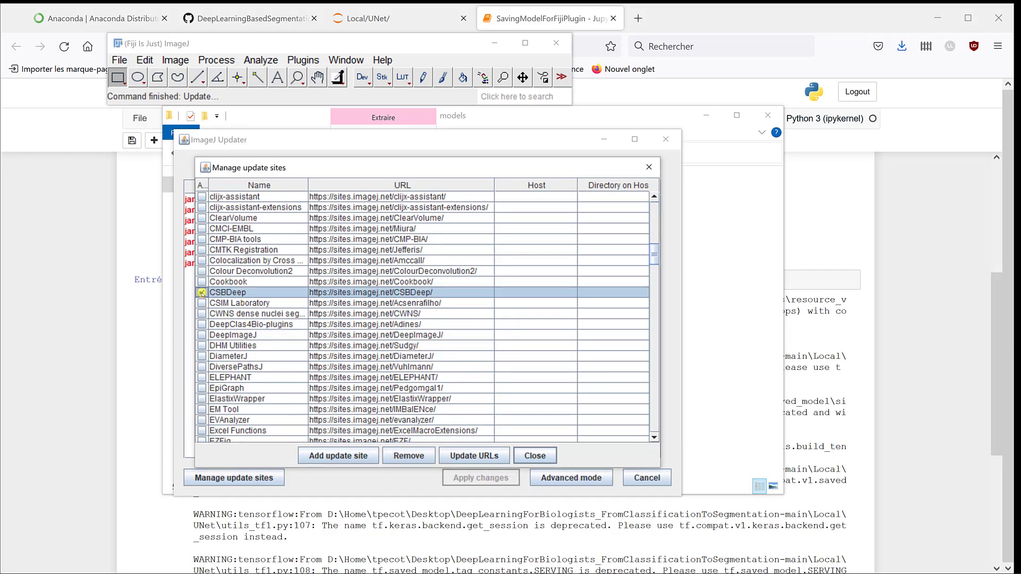
click(534, 456)
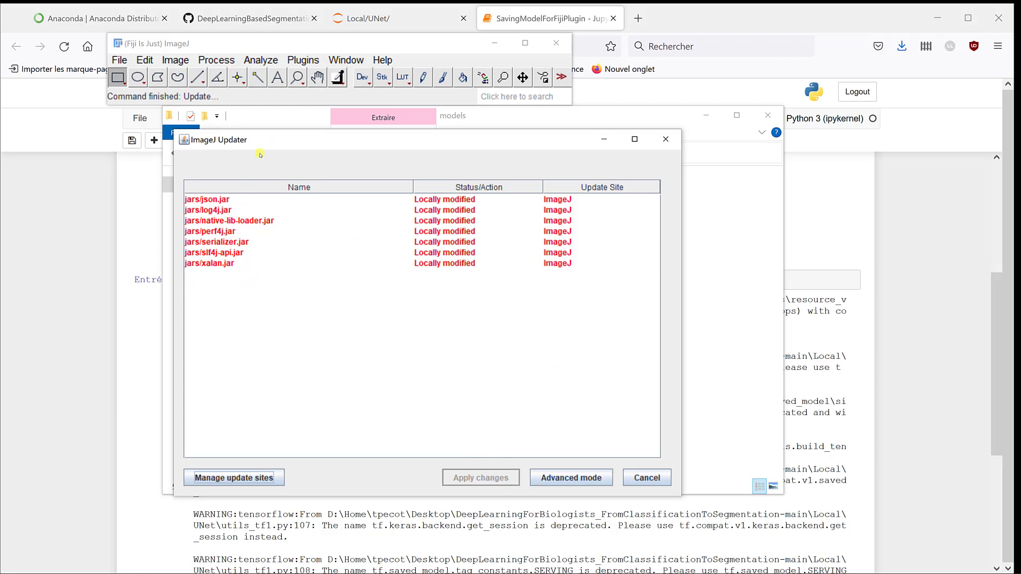
drag(305, 141, 321, 159)
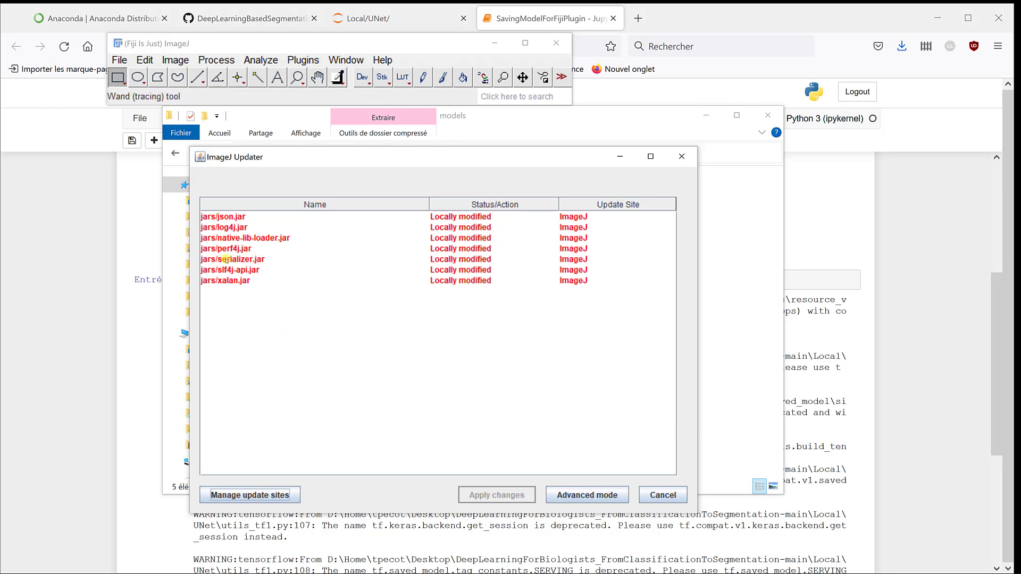
click(663, 495)
click(303, 59)
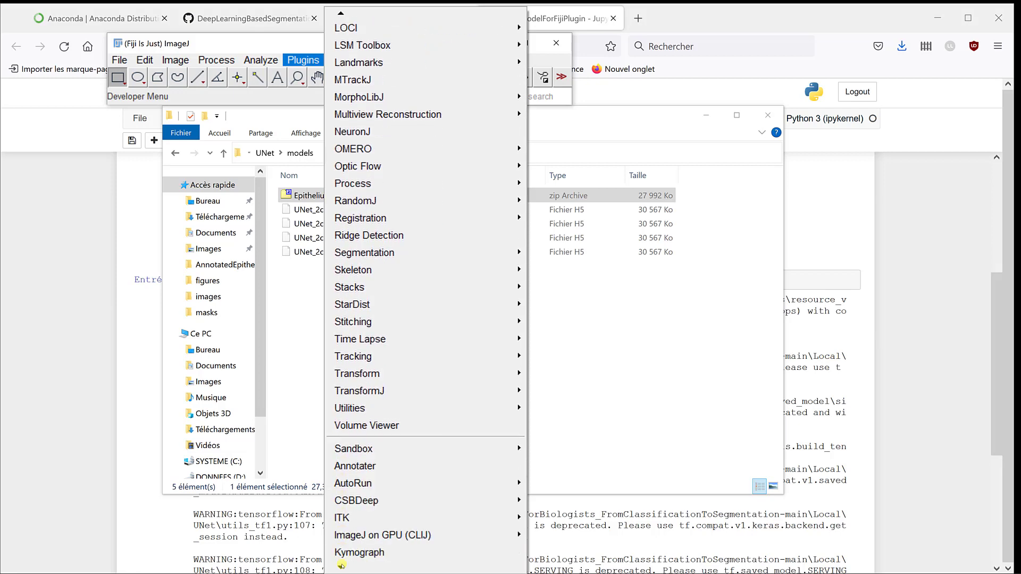
mouse_move(356, 448)
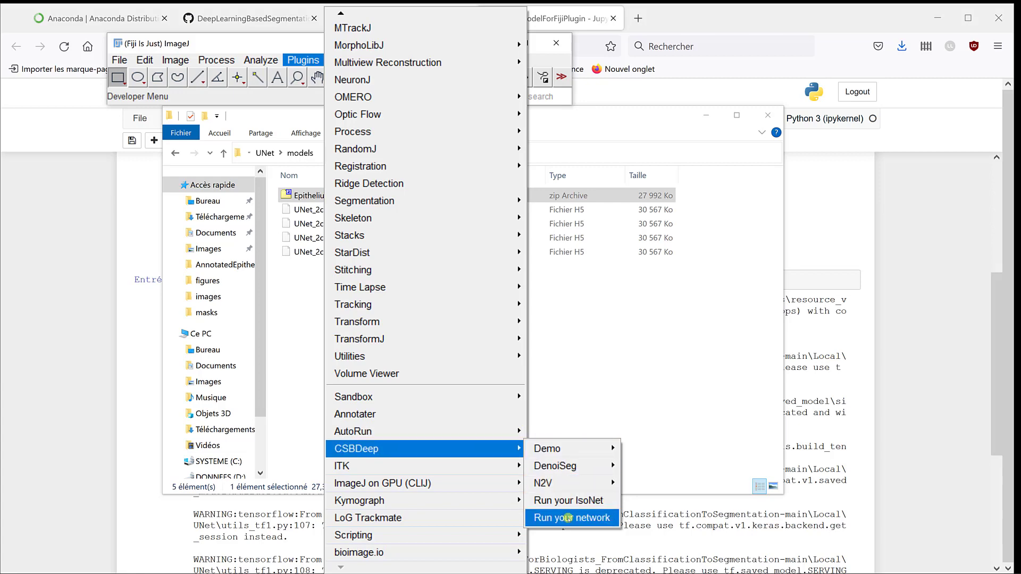
Step: Launch Plugins > CSBDeep > Run your network and move its dialog into view
click(566, 518)
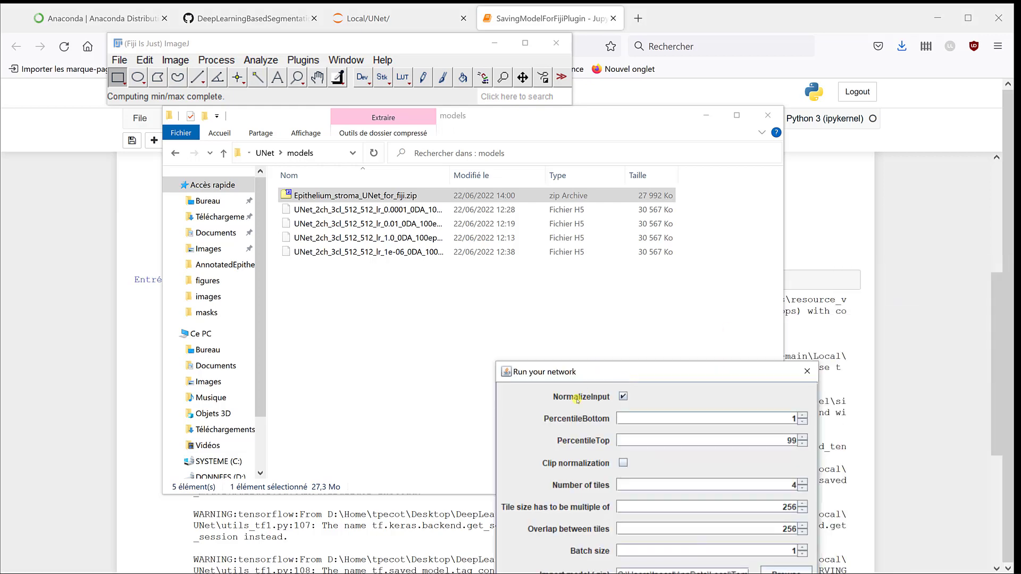
mouse_move(611, 401)
mouse_down()
mouse_move(611, 145)
mouse_move(680, 163)
mouse_up()
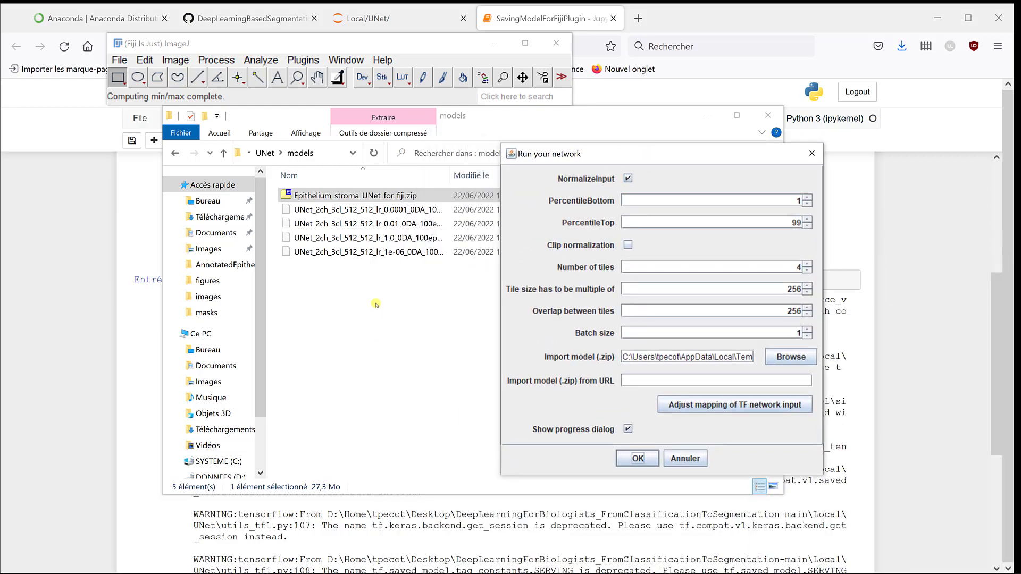
Step: Browse to the Polyp_EpitheliumStroma Test folder and drag the first test image toward Fiji
click(376, 315)
click(265, 152)
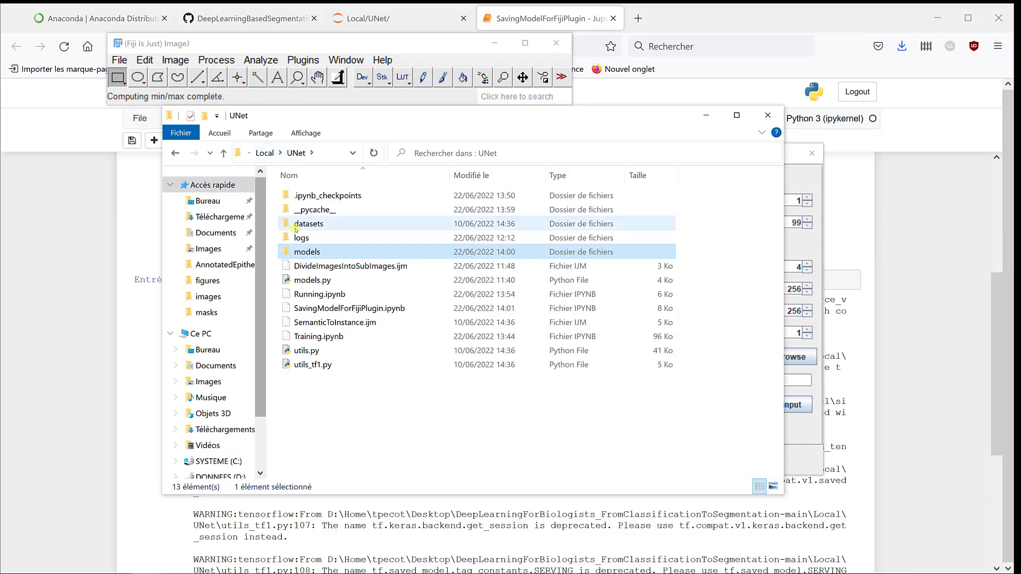
double_click(308, 223)
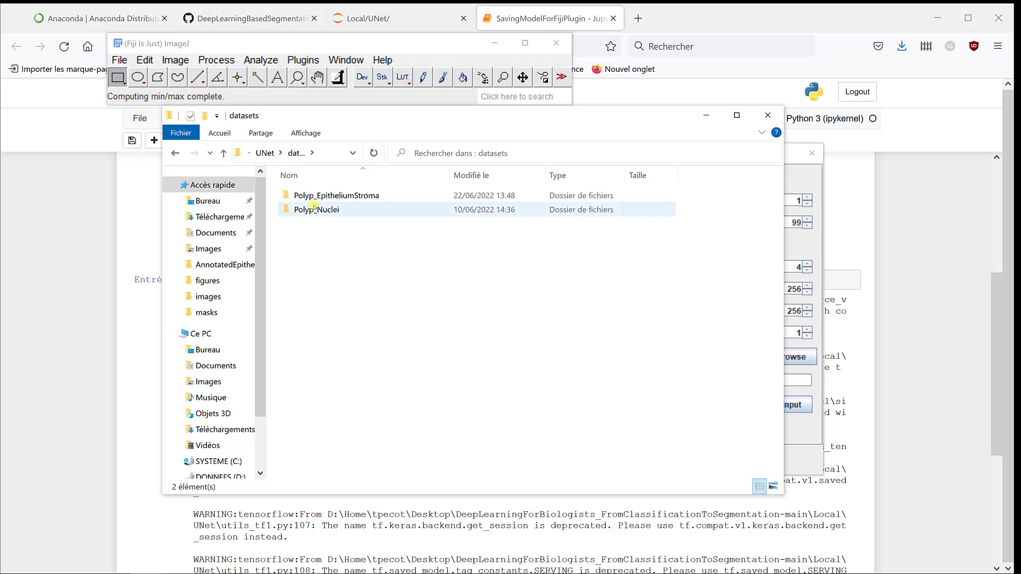
double_click(315, 196)
double_click(300, 209)
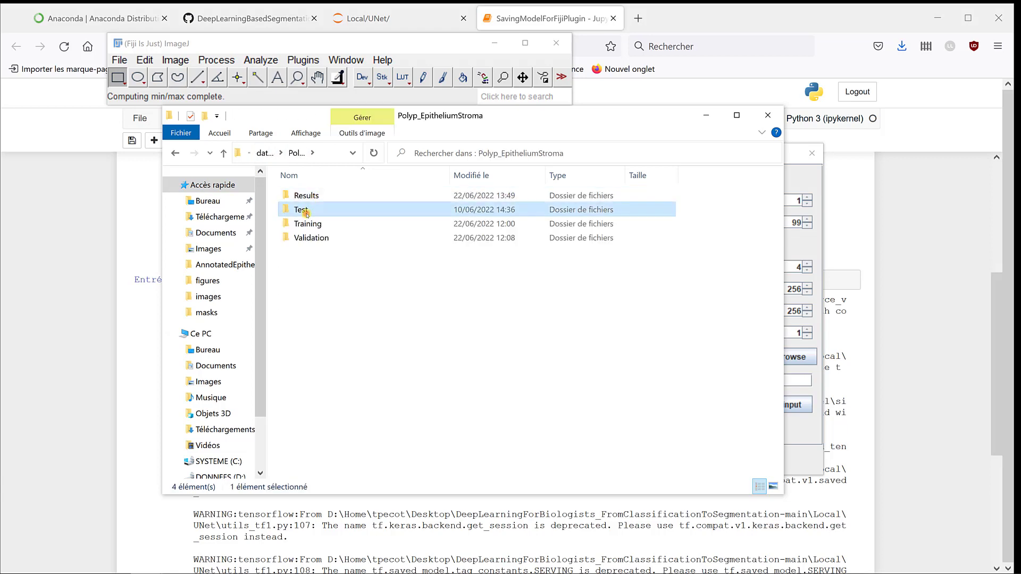
click(312, 224)
mouse_move(266, 110)
mouse_down()
mouse_move(264, 96)
mouse_move(260, 179)
mouse_up()
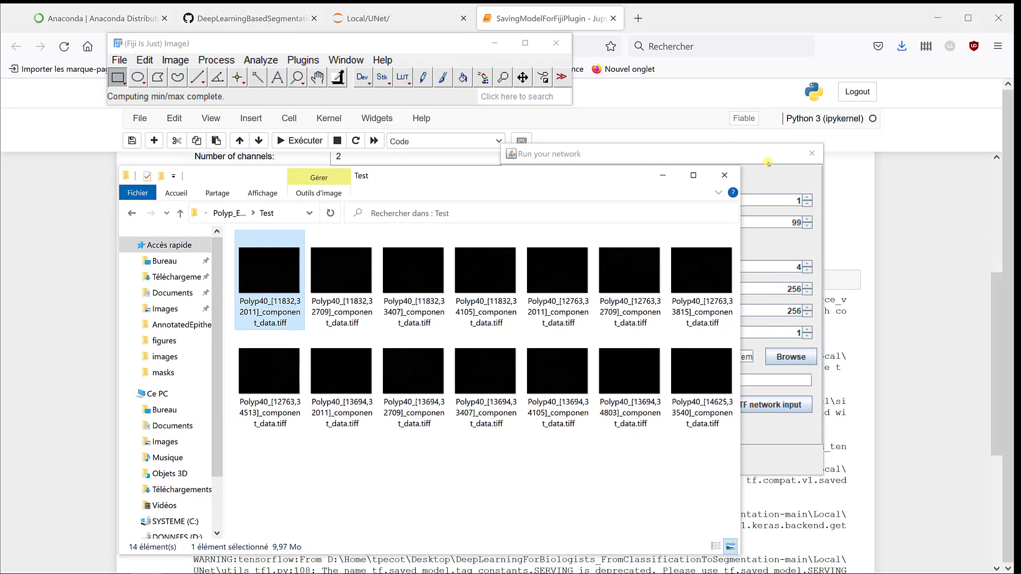
Step: Cancel the pending network run, open Polyp40_[11832,32011]_component_data.tiff in Fiji and zoom it out
click(773, 161)
click(811, 154)
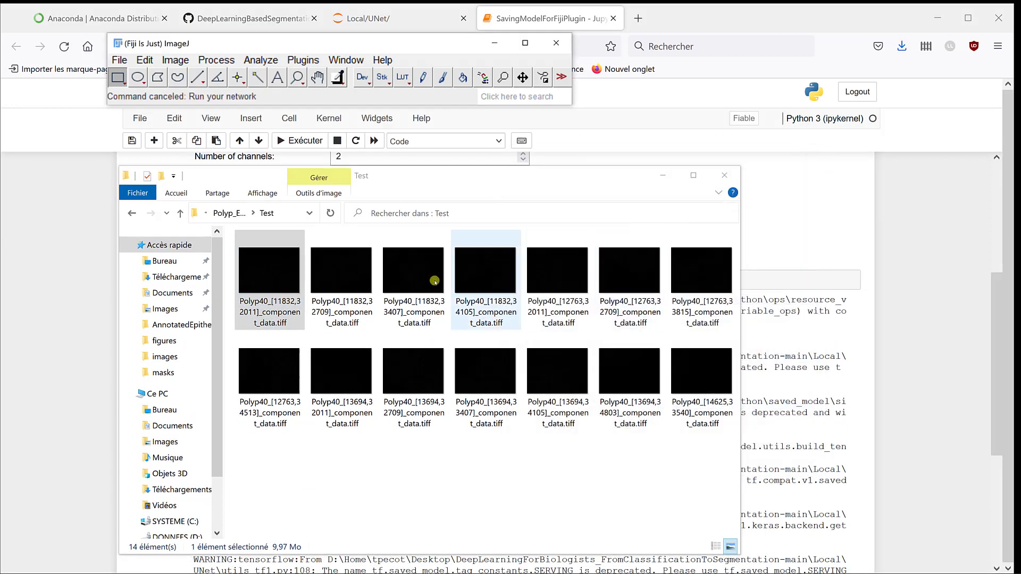
drag(269, 271, 219, 97)
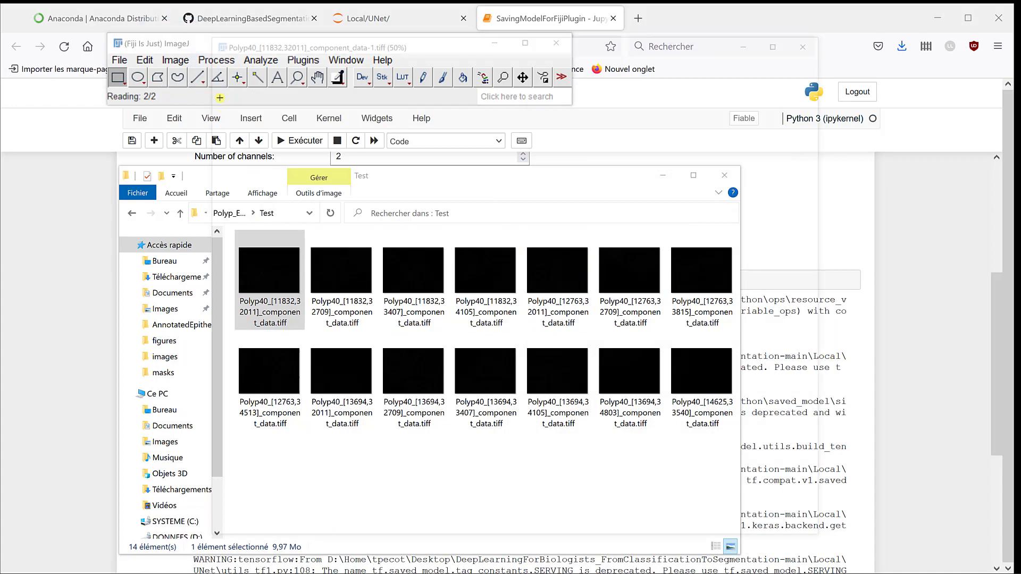
key(minus)
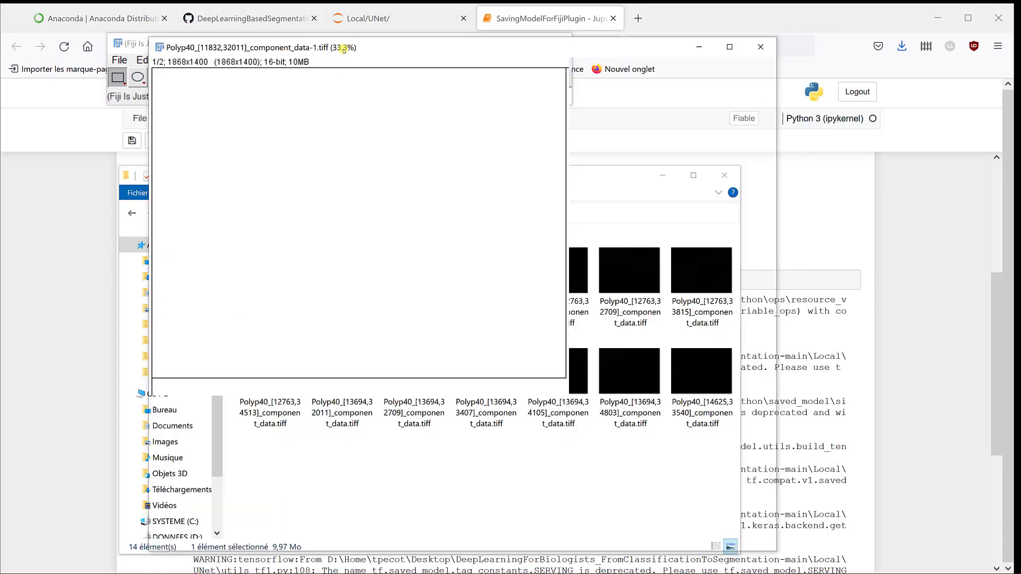
key(minus)
mouse_move(344, 48)
mouse_down()
mouse_move(307, 173)
mouse_move(251, 177)
mouse_up()
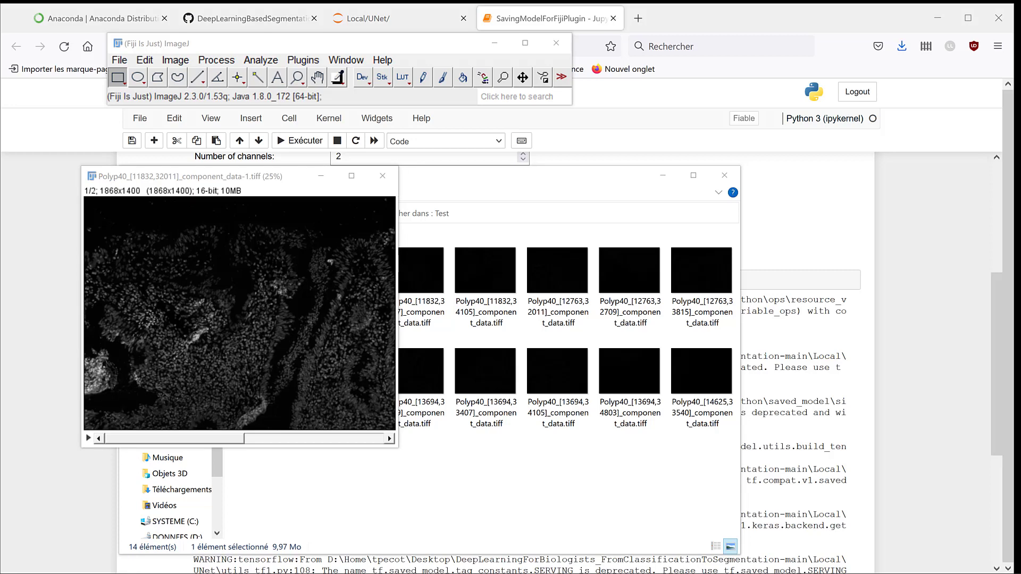
Step: Launch Calculator and work out 512 × 4 = 2048 (and 512 × 3 = 1536) as target dimensions
key(super)
drag(604, 165, 626, 193)
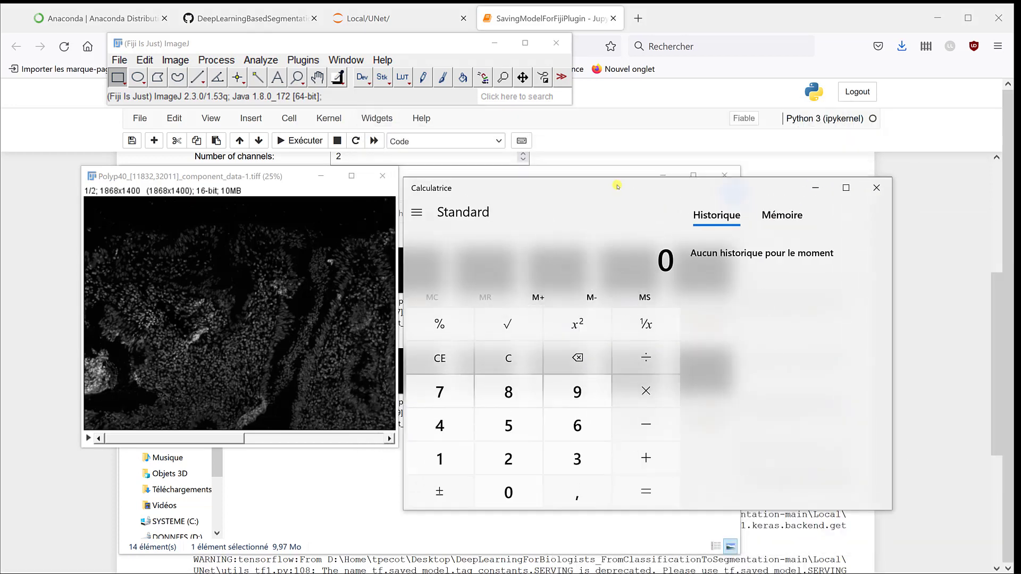
text(512)
key(asterisk)
key(4)
key(Return)
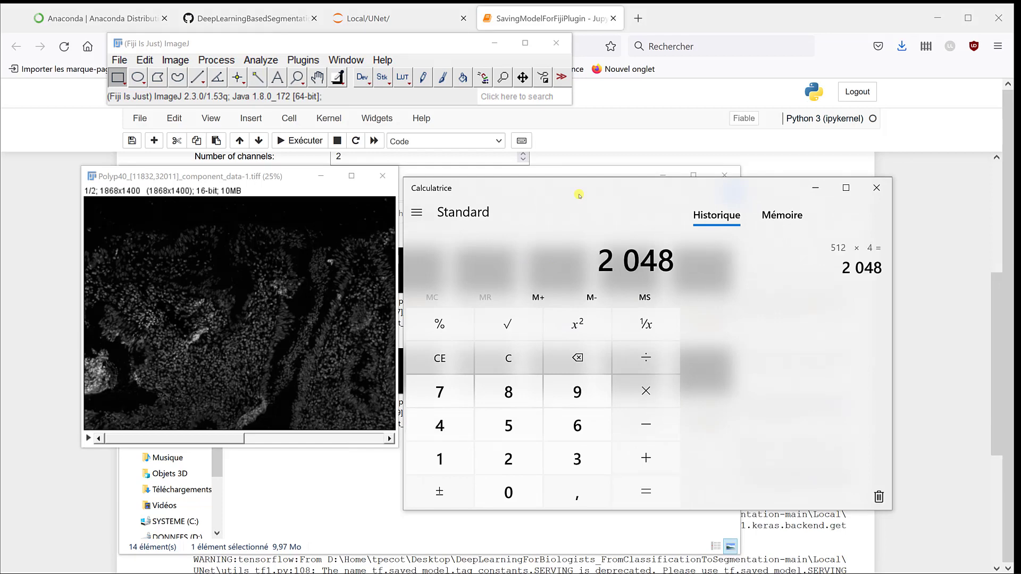
text(512*3=)
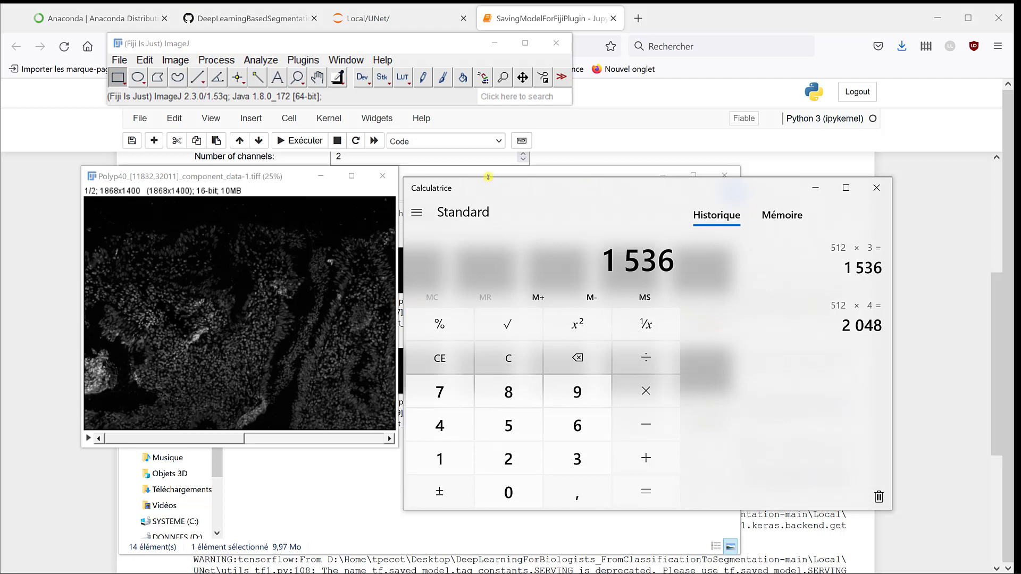
click(228, 177)
drag(228, 177, 222, 169)
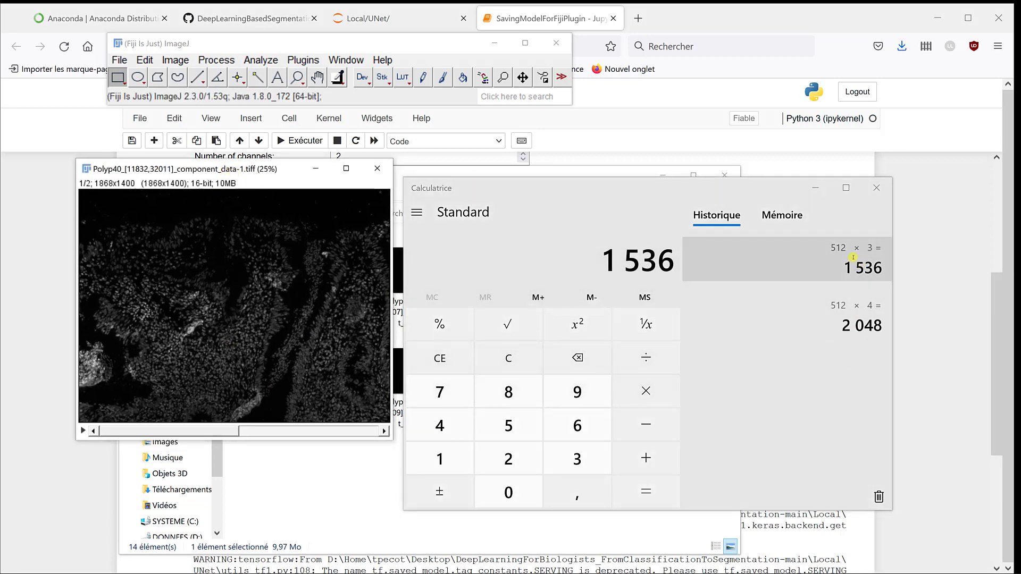
Step: Close Calculator and resize the image canvas to 2048×1536, centred with zero fill
click(881, 191)
click(173, 48)
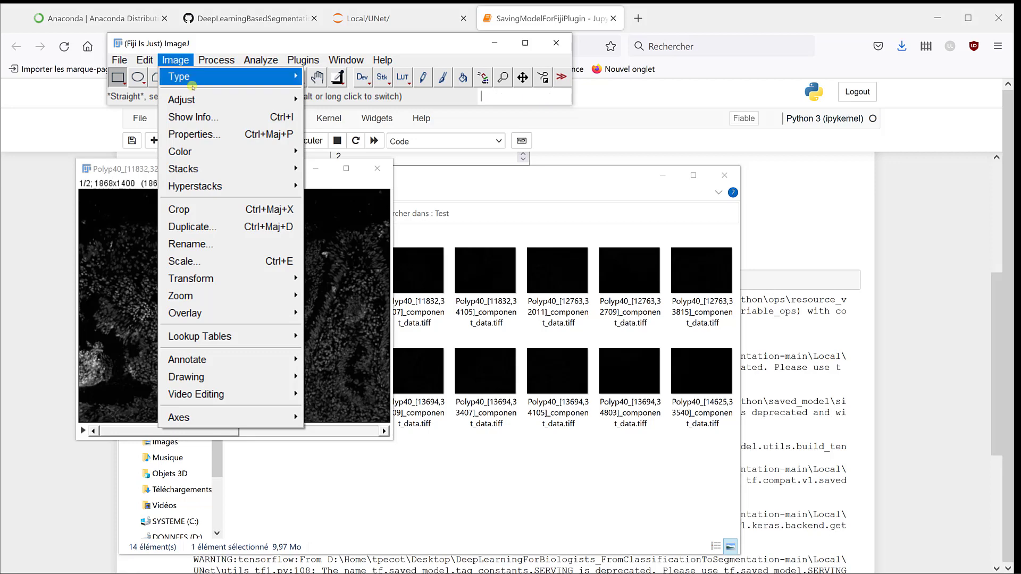
mouse_move(182, 100)
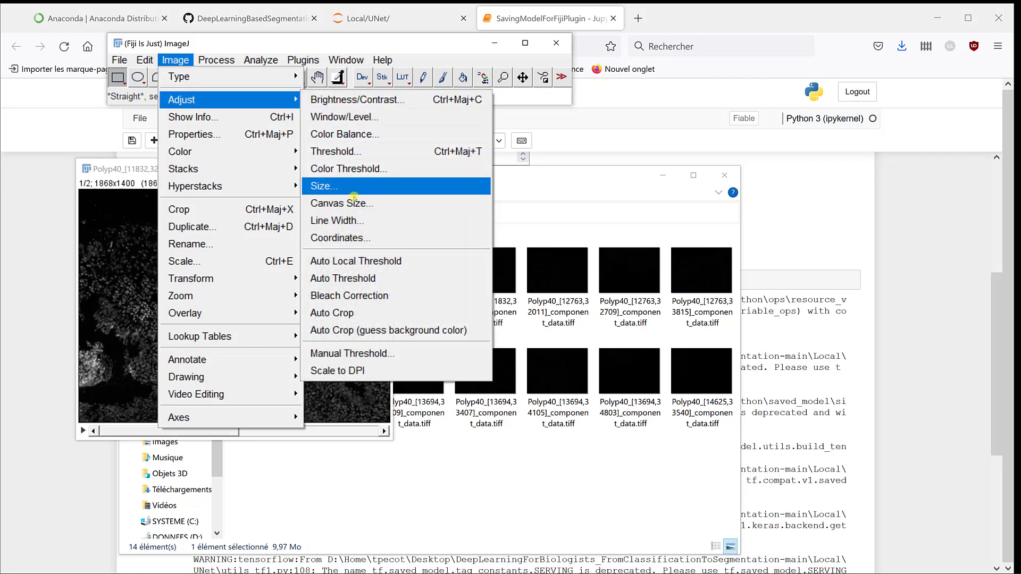
click(340, 203)
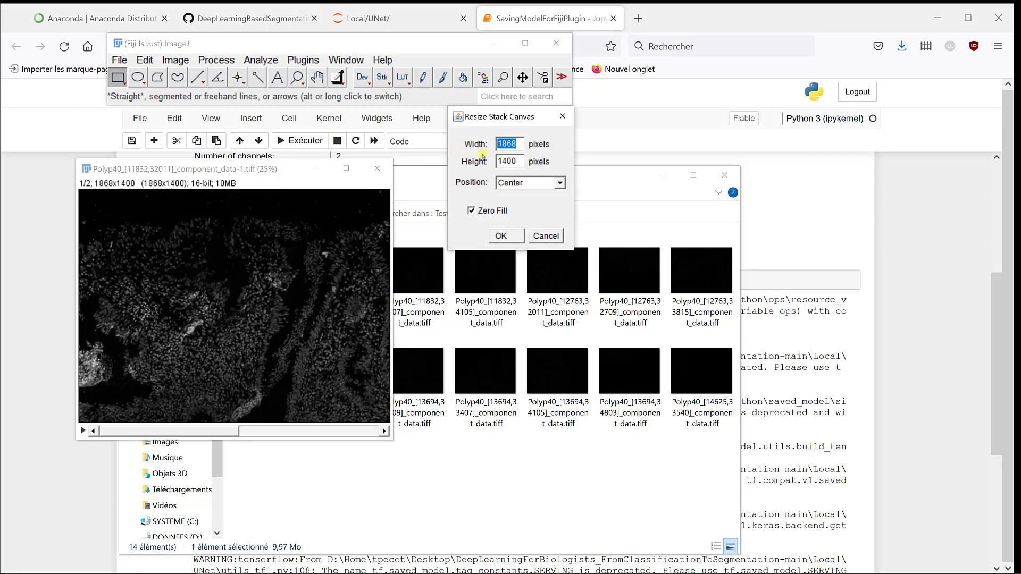
text(2048)
key(Tab)
text(1536)
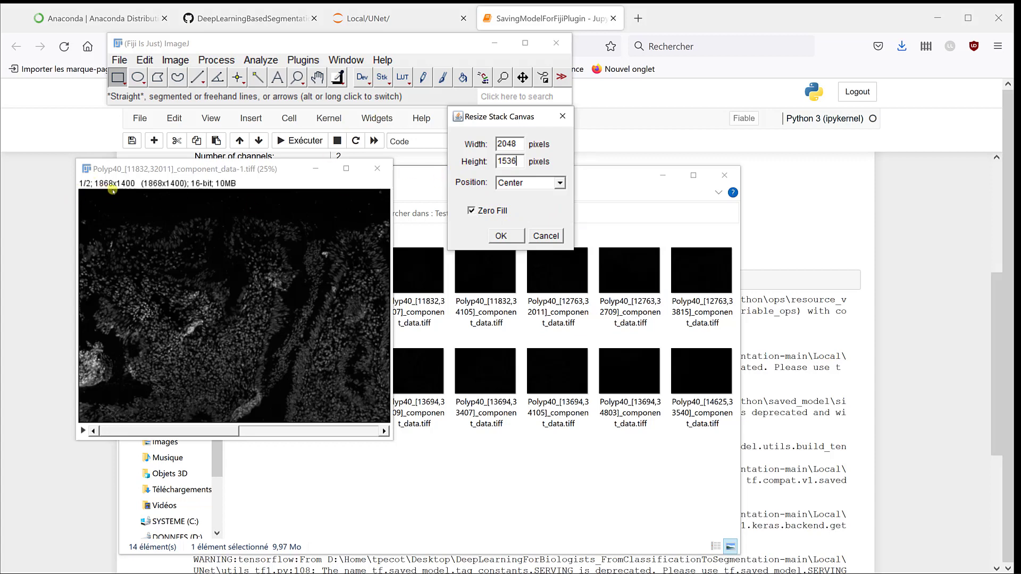
click(501, 236)
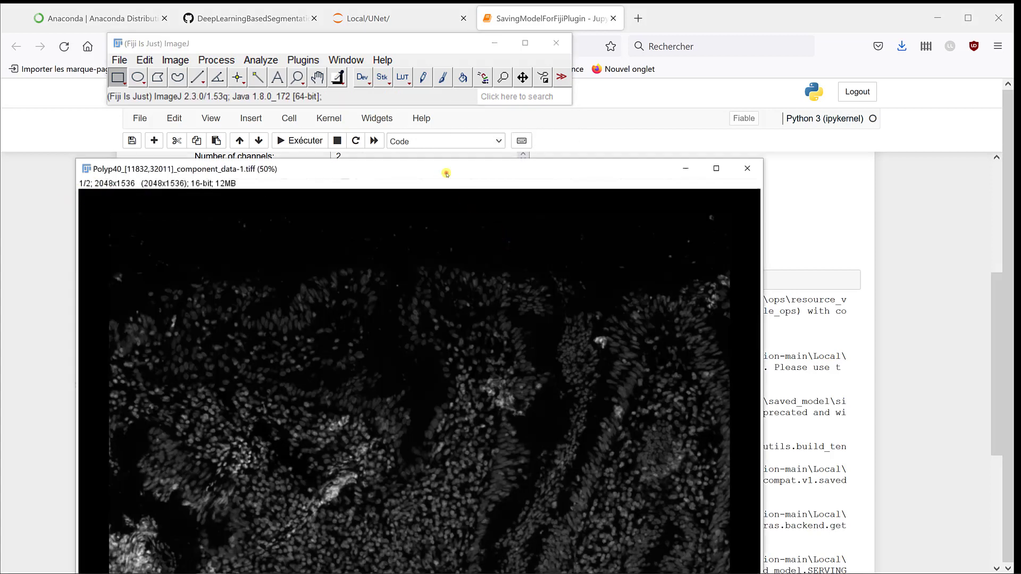
mouse_move(447, 170)
mouse_down()
mouse_move(431, 63)
mouse_move(349, 154)
mouse_move(319, 144)
mouse_up()
Step: Start CSBDeep Run your network, keep top percentile 99 and set tile size and overlap to 512
key(minus)
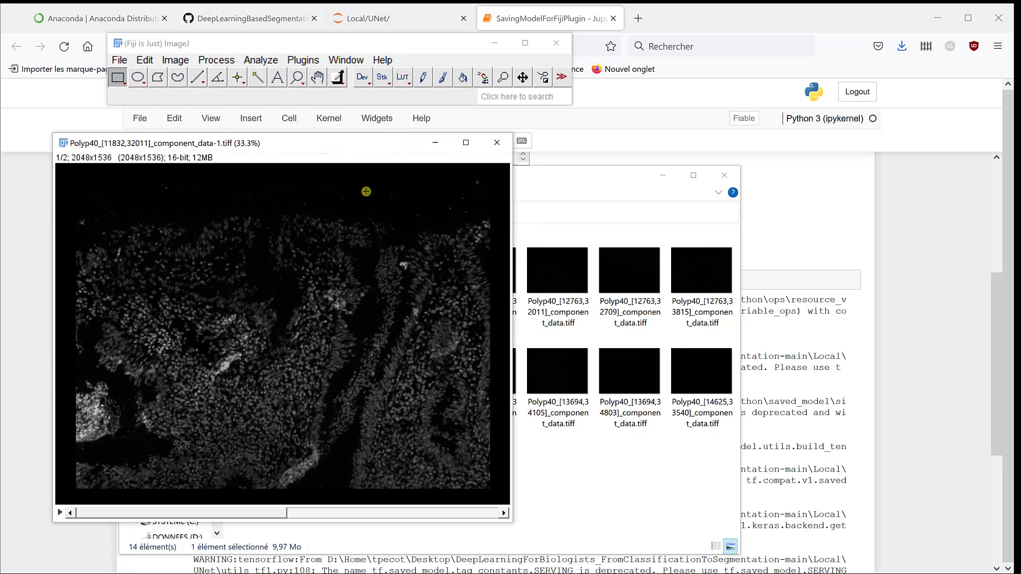
click(303, 59)
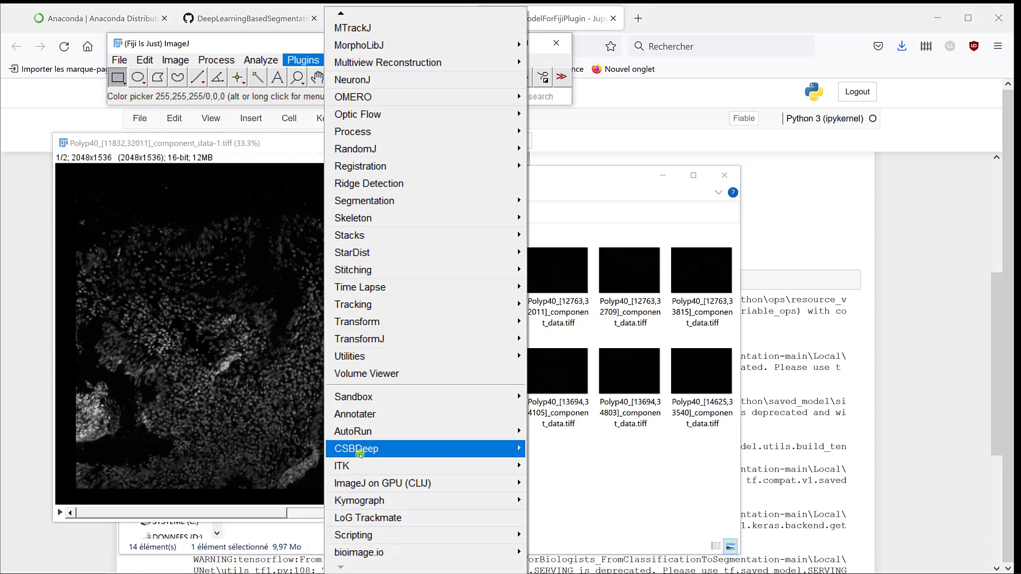
mouse_move(357, 448)
click(572, 518)
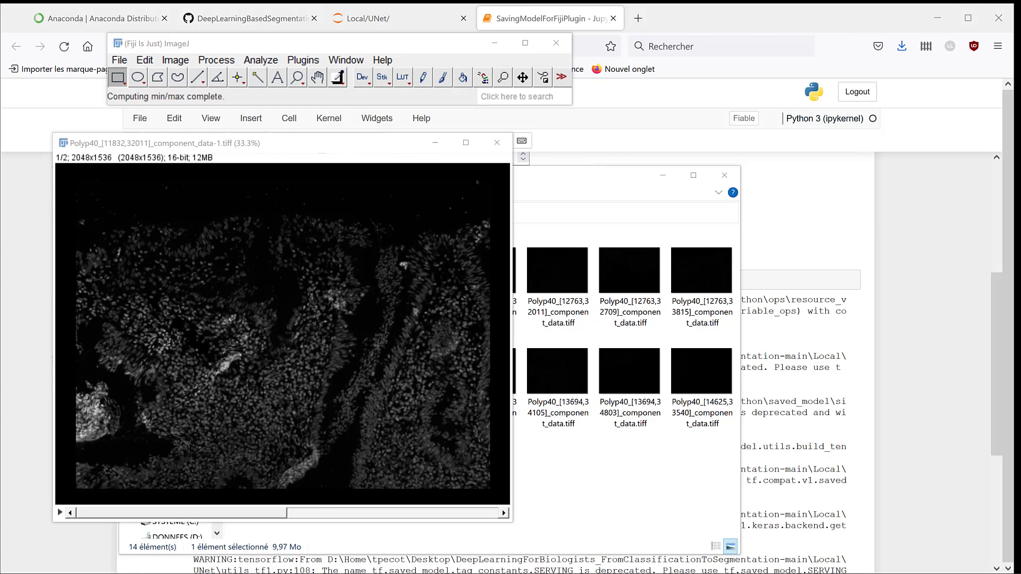
drag(597, 145, 574, 170)
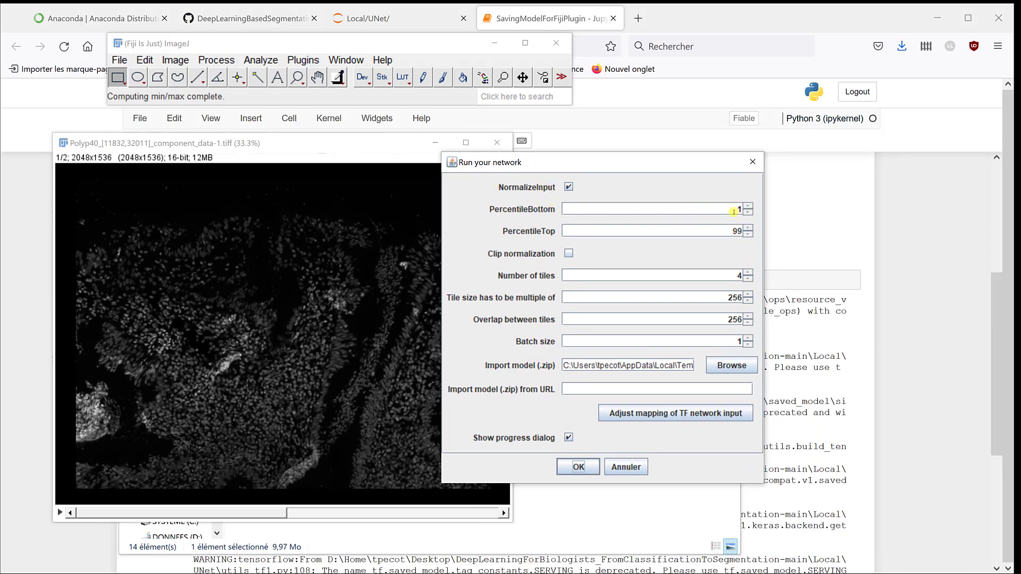
click(740, 231)
click(747, 234)
drag(721, 299, 771, 297)
text(512)
key(Tab)
text(512)
Step: Browse to UNet/models and load Epithelium_stroma_UNet_for_fiji.zip as the model file
click(731, 366)
drag(255, 13, 262, 113)
click(427, 131)
scroll(320, 184, up, 3)
click(250, 158)
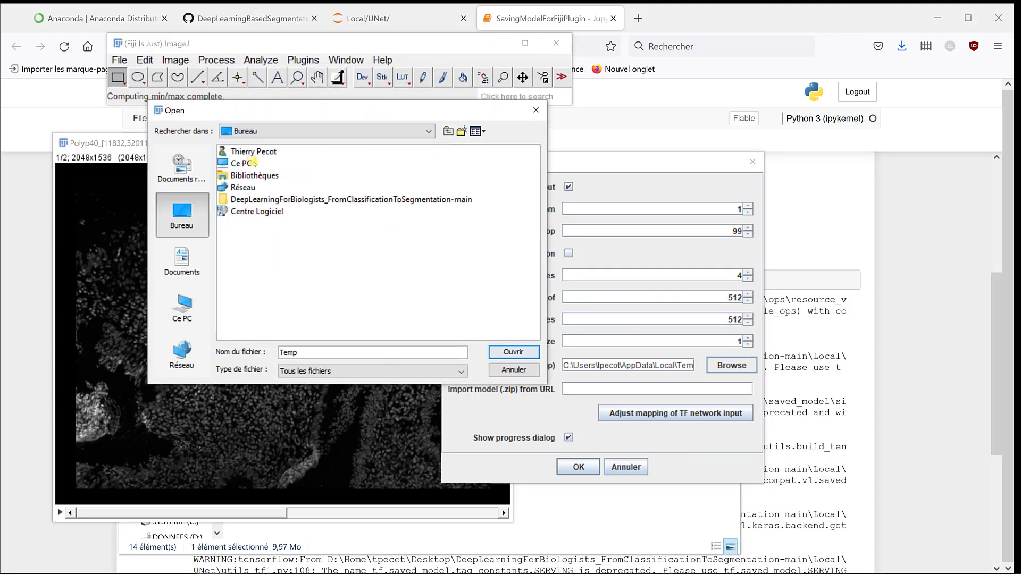
click(250, 200)
double_click(251, 200)
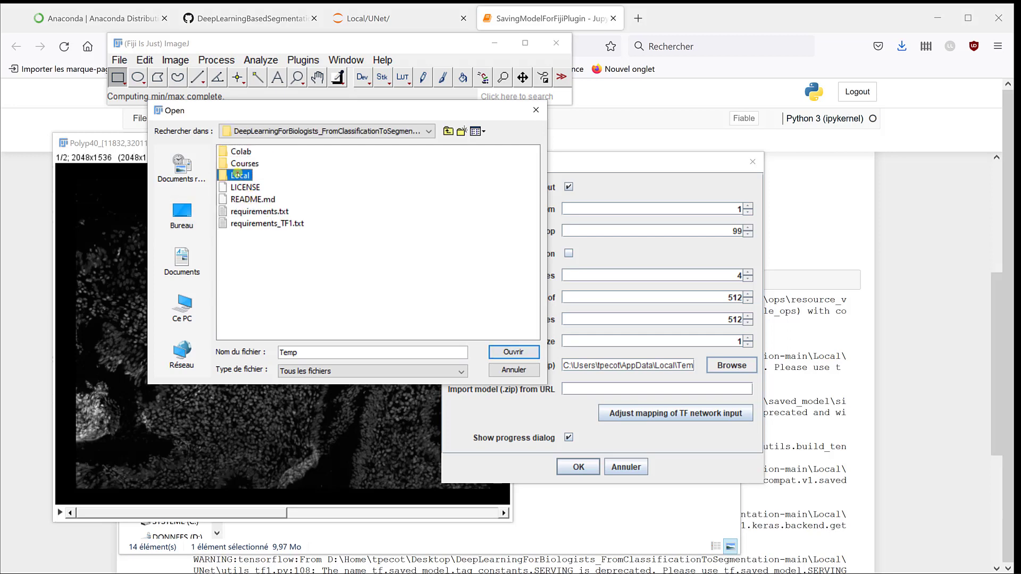
double_click(237, 172)
double_click(238, 176)
click(240, 200)
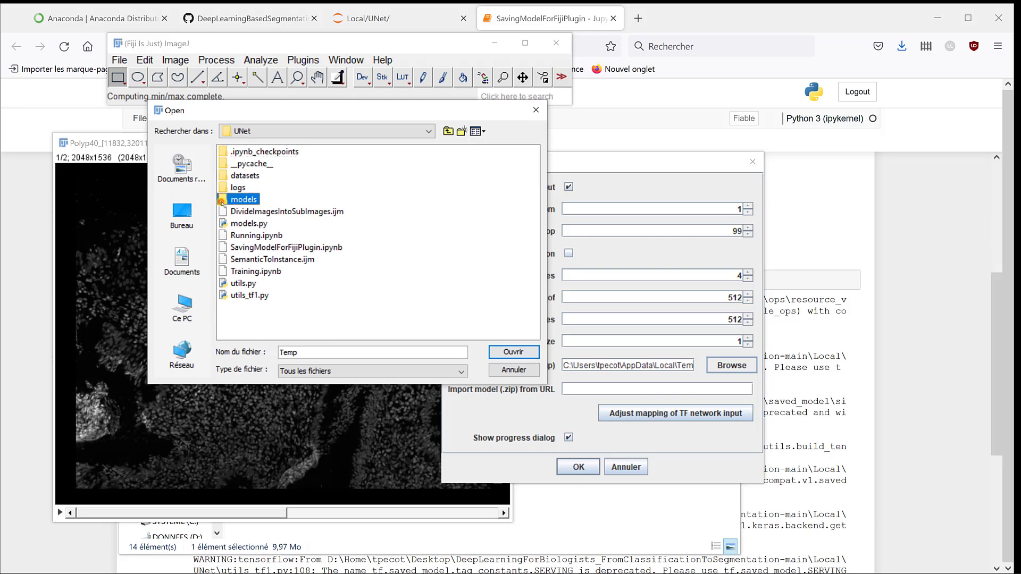
double_click(226, 203)
click(240, 152)
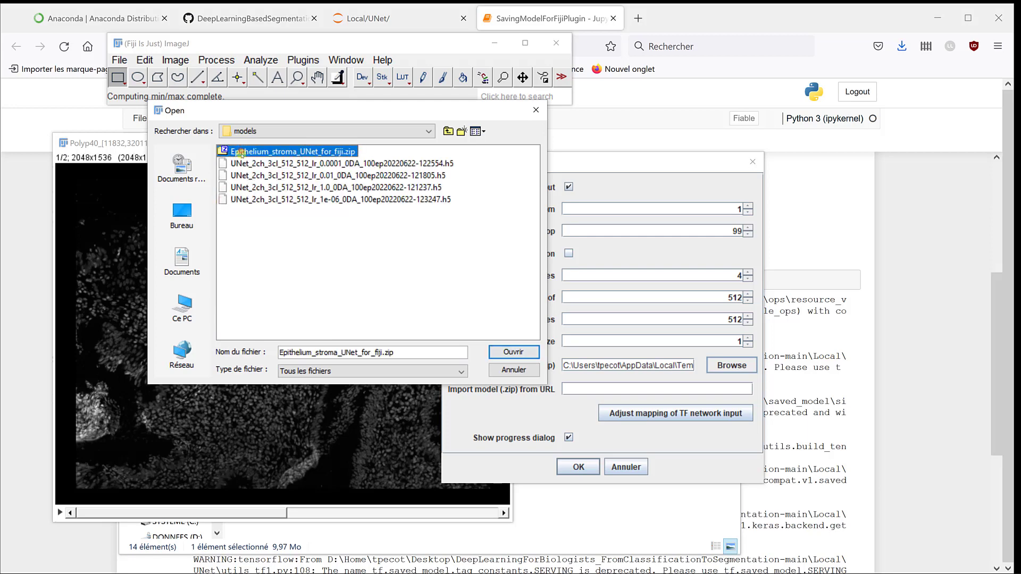
click(513, 352)
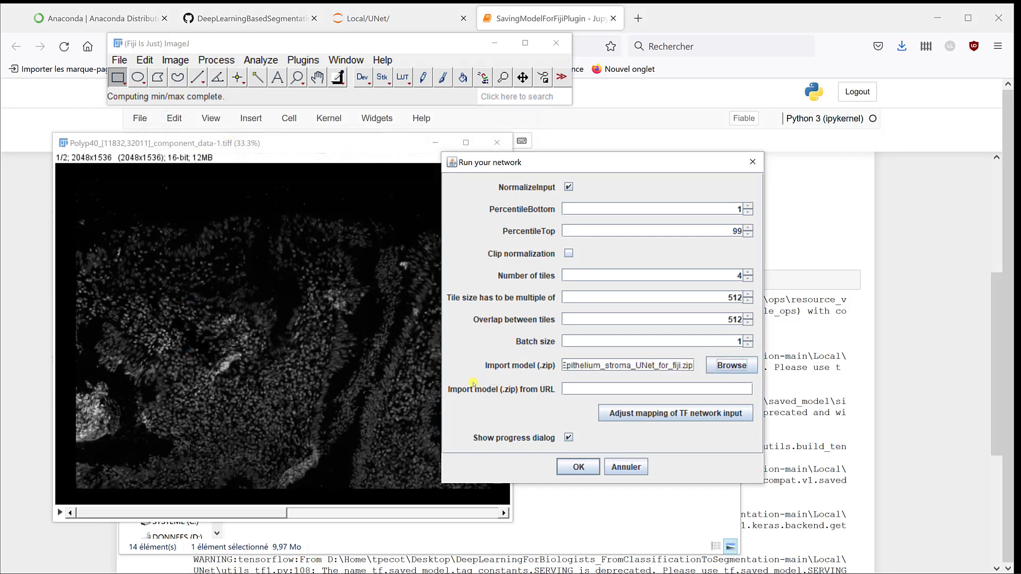
Step: Run the network, which fails needing a 2-channel axis, and dismiss the error
click(580, 468)
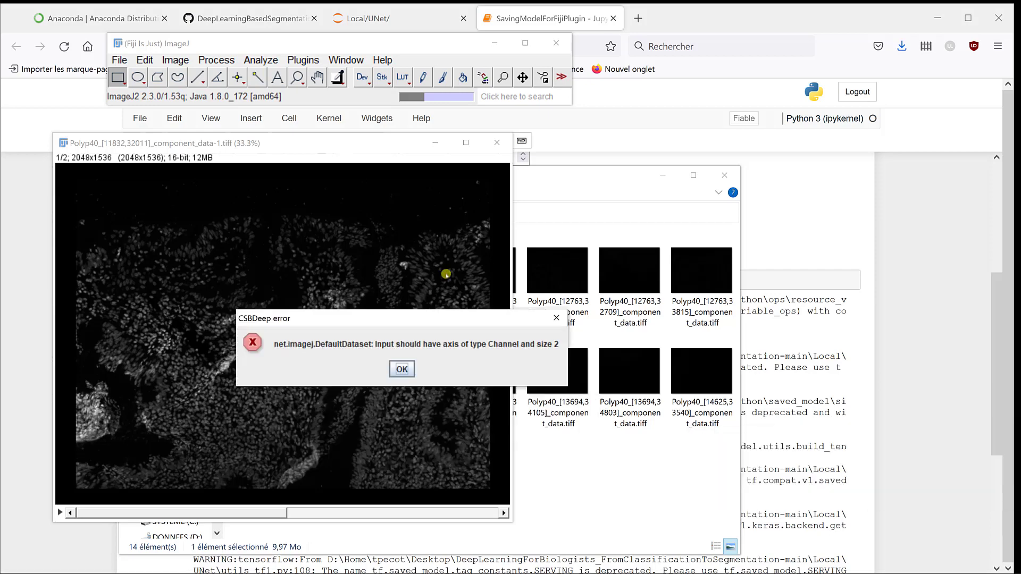
drag(466, 265, 540, 263)
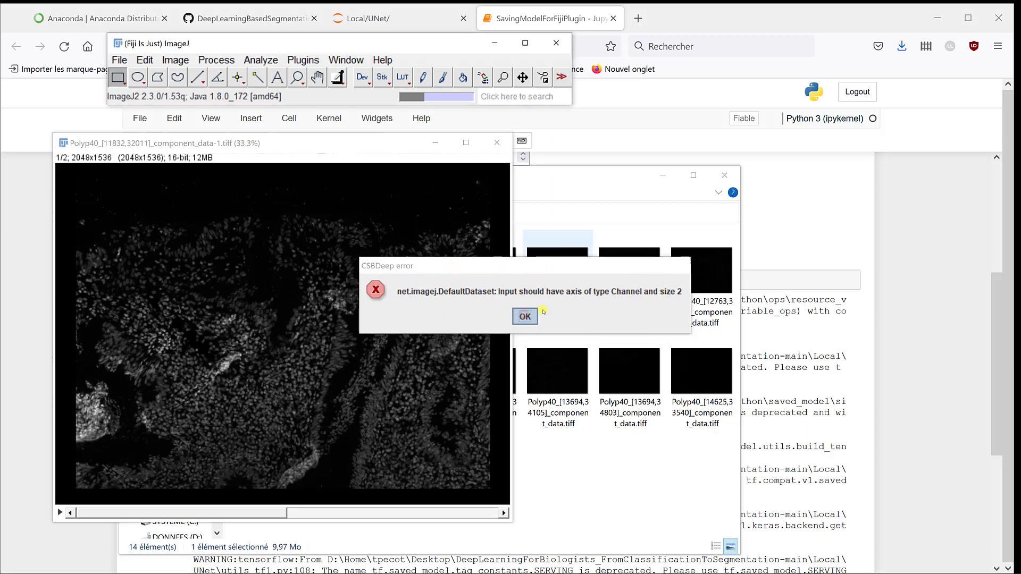
click(526, 315)
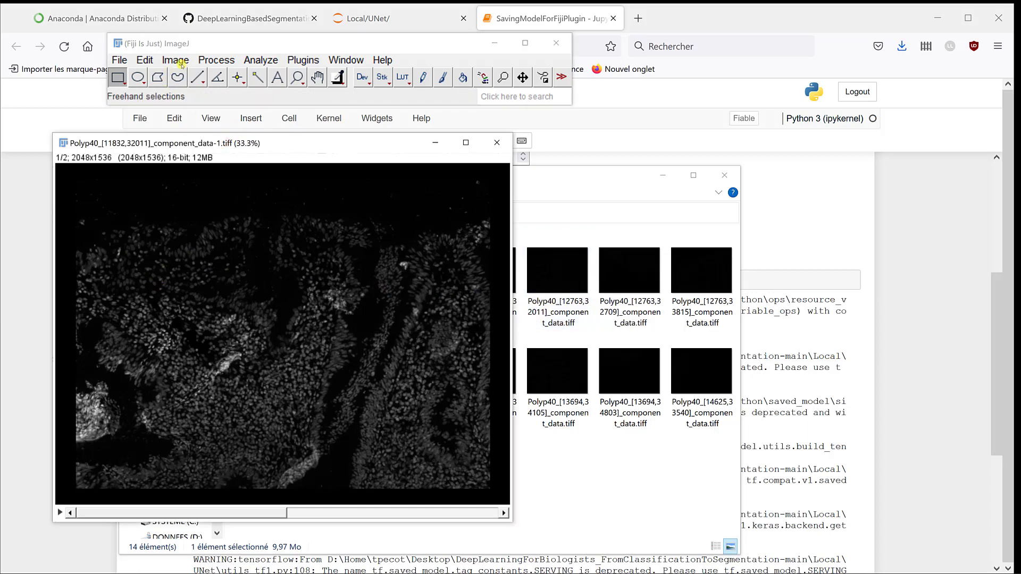
Step: Split the two-slice stack into separate images with Stack to Images
click(175, 59)
mouse_move(183, 169)
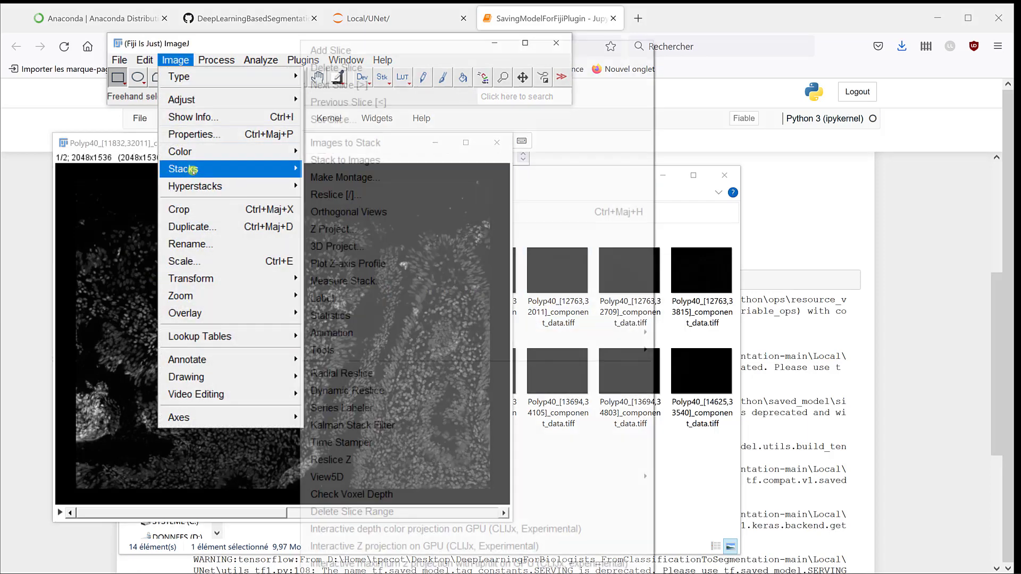
click(357, 163)
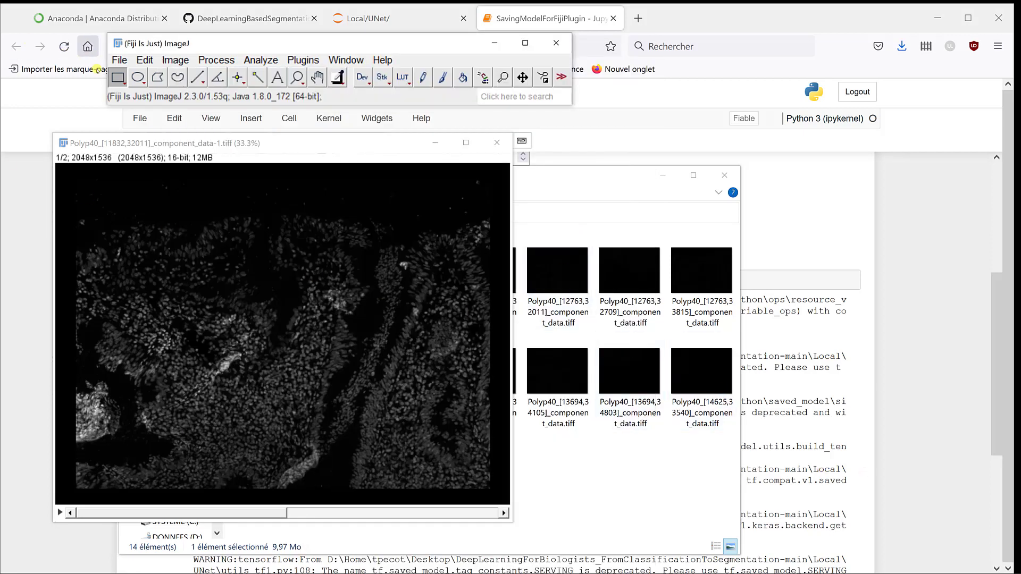
click(175, 60)
mouse_move(184, 168)
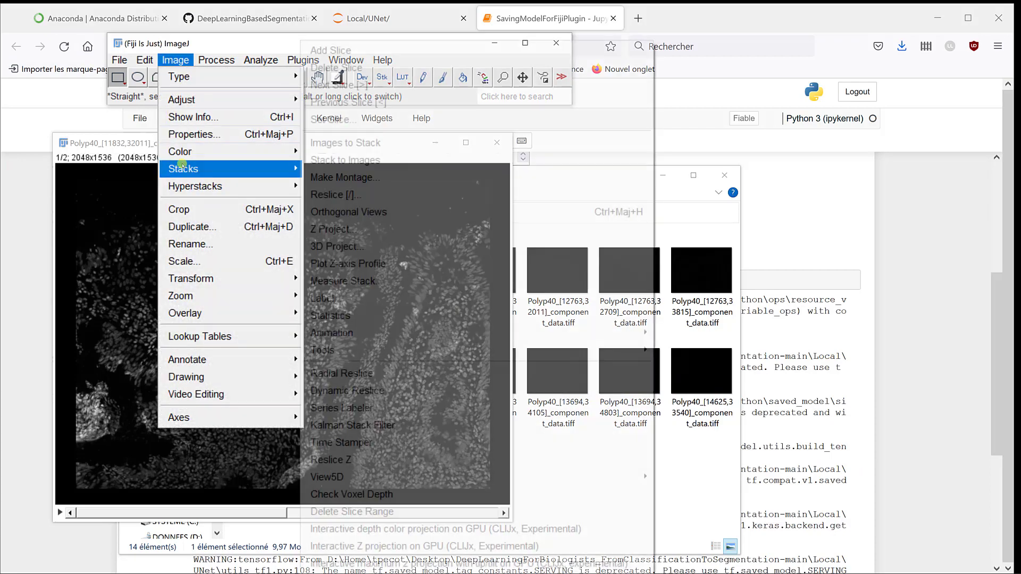
click(344, 160)
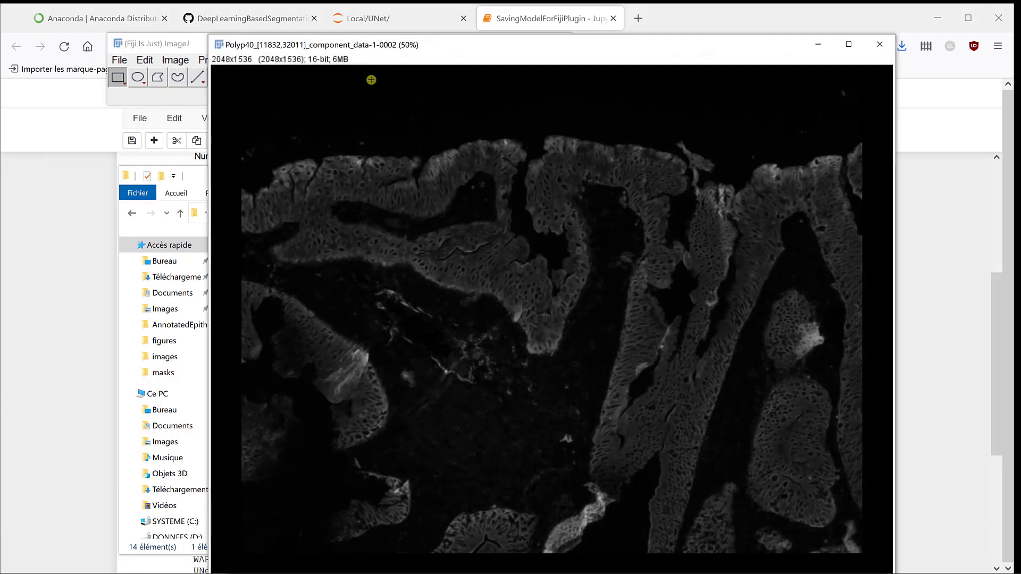
Step: Merge slice 0001 as red and slice 0002 as green into a 2-channel composite
click(175, 60)
mouse_move(180, 152)
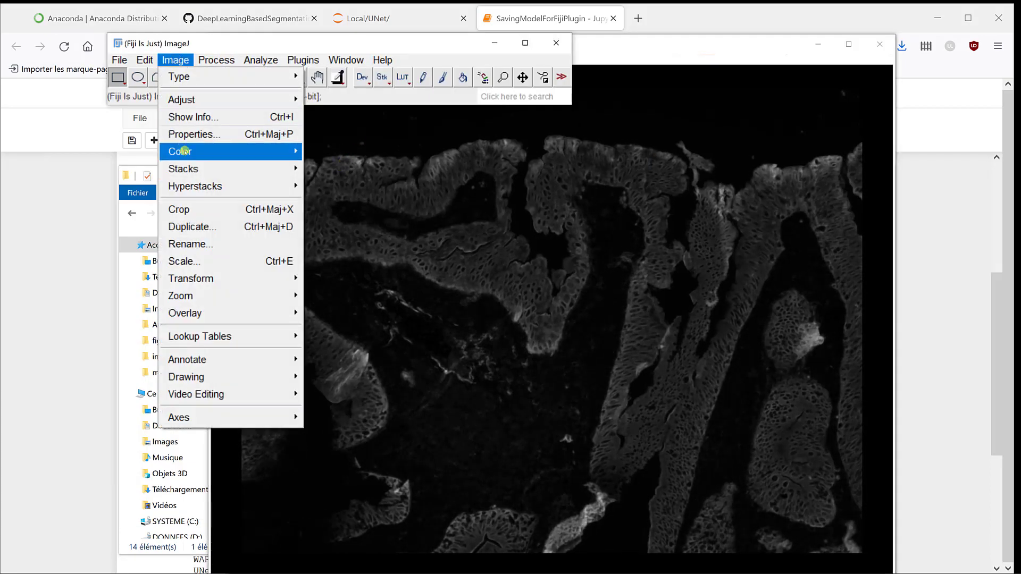
click(336, 166)
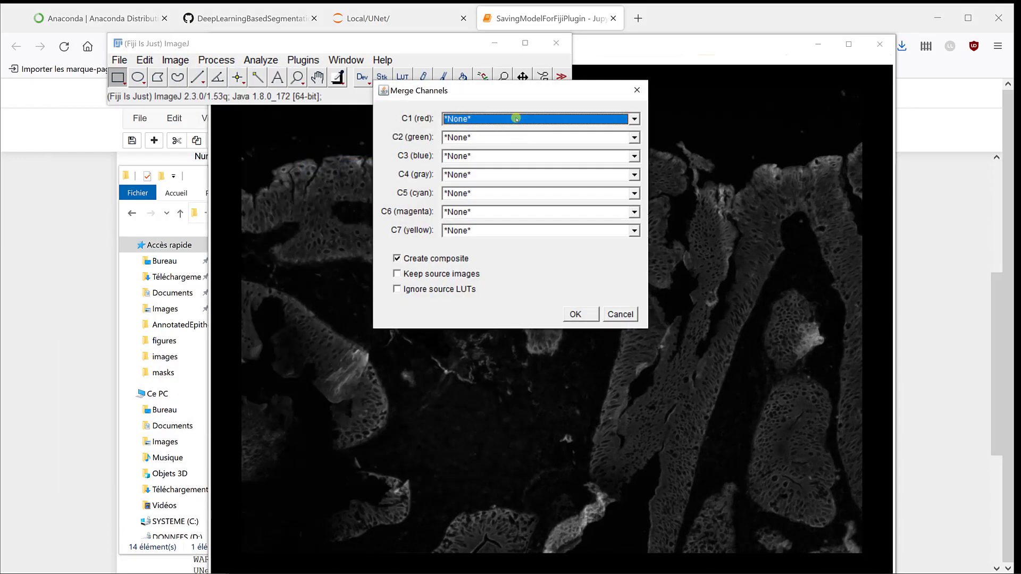
click(515, 118)
click(494, 152)
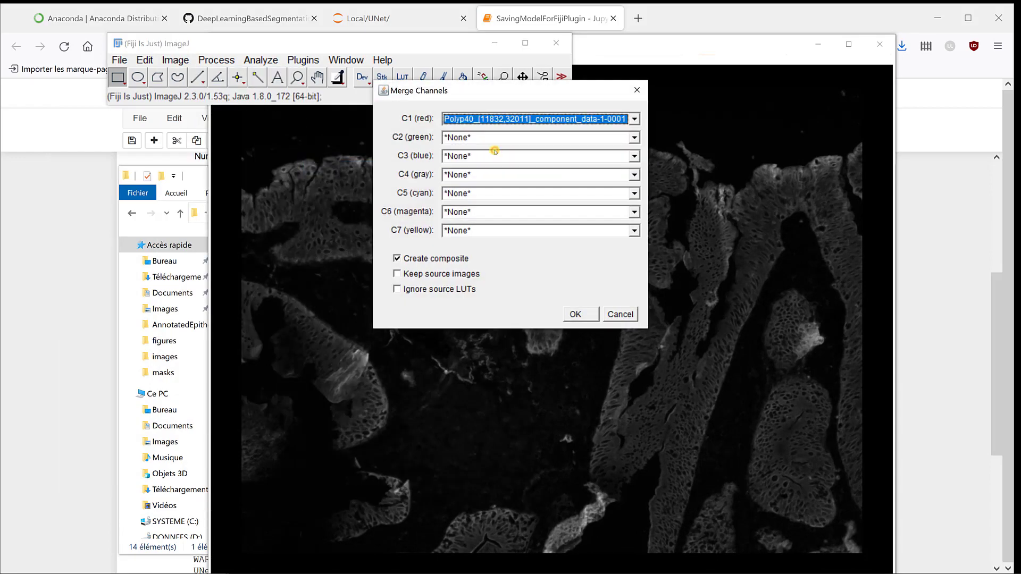
click(493, 138)
click(493, 137)
click(494, 177)
click(574, 314)
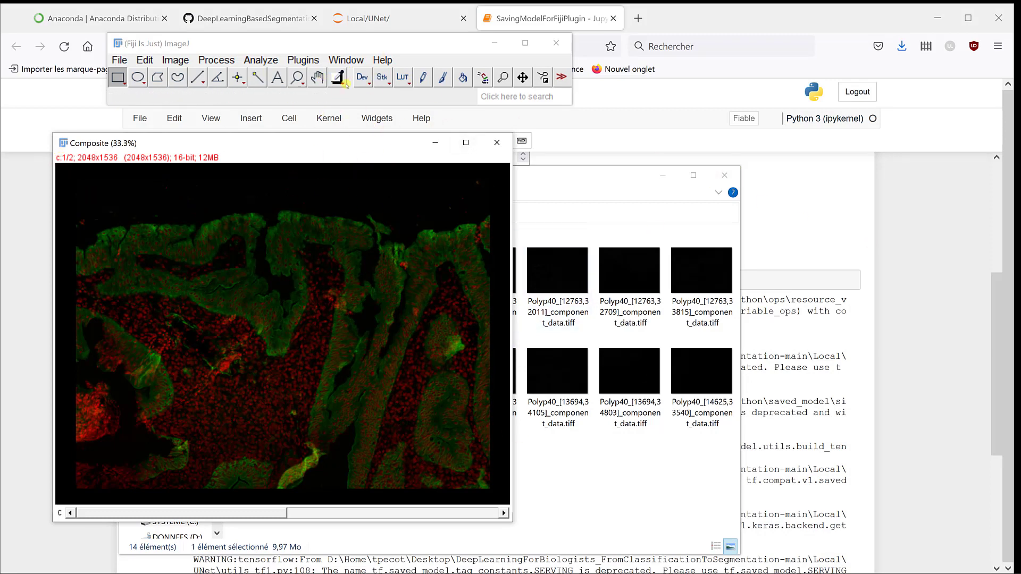
Step: Run the exported U-Net via CSBDeep on the composite with the kept model and settings
click(304, 60)
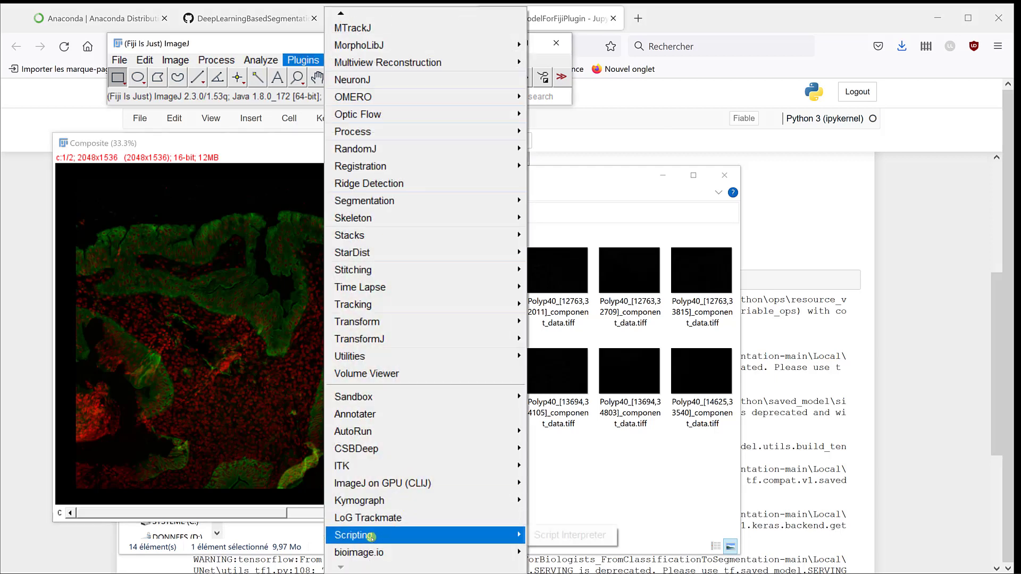
mouse_move(356, 448)
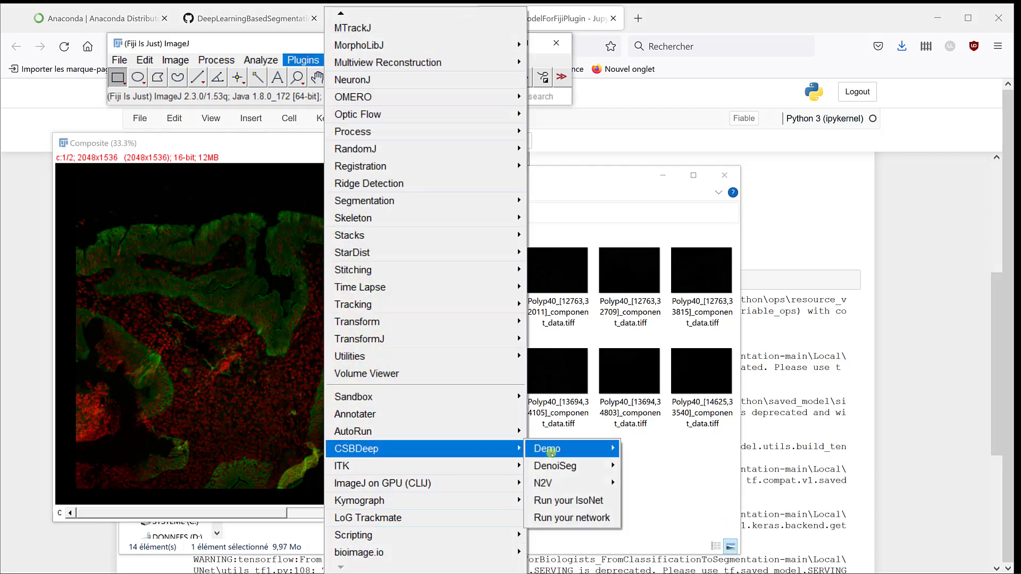
click(571, 518)
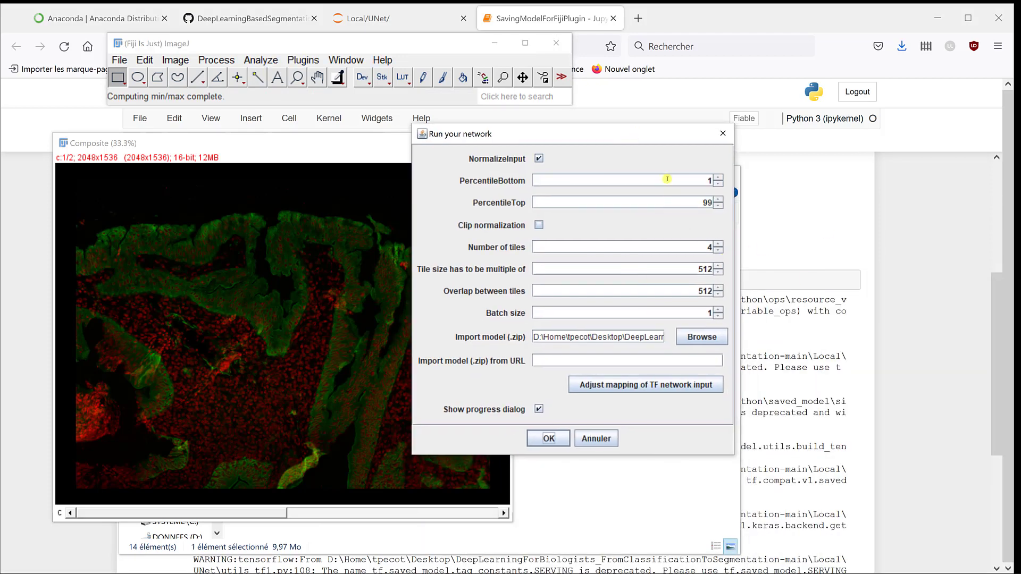
drag(569, 134, 455, 152)
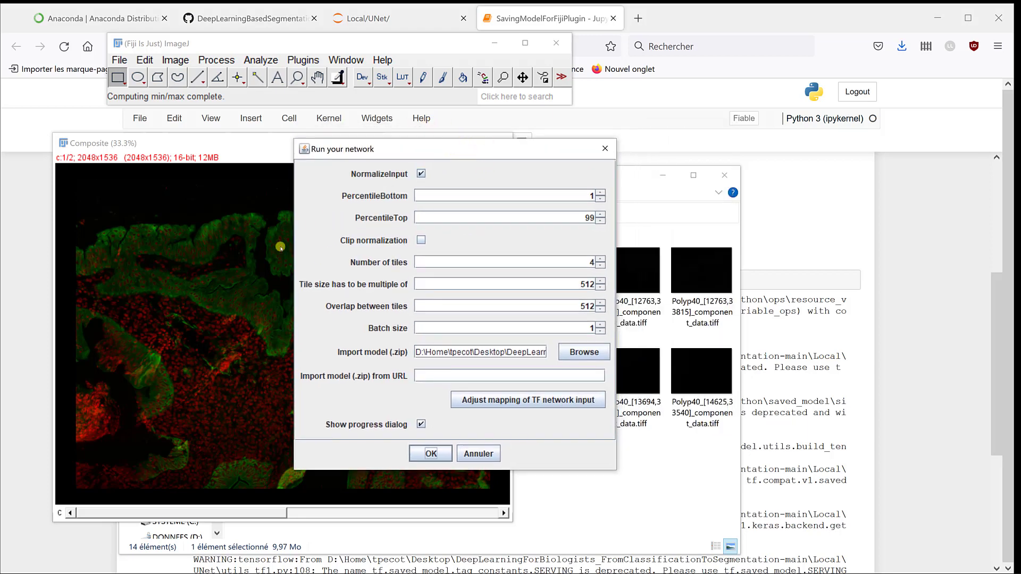
click(430, 454)
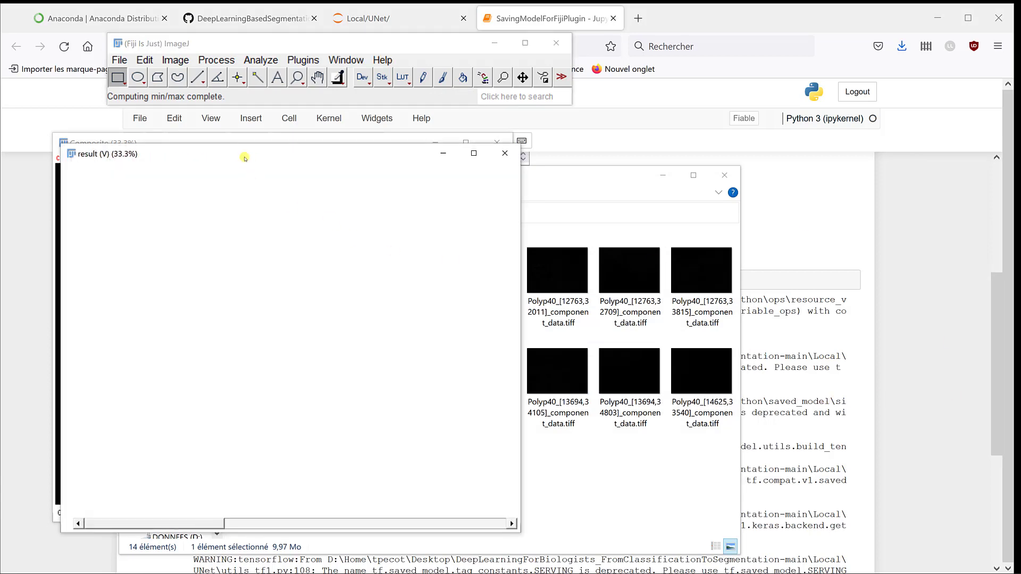
Step: Place the 3-channel prediction result window beside the composite image
drag(244, 158, 647, 156)
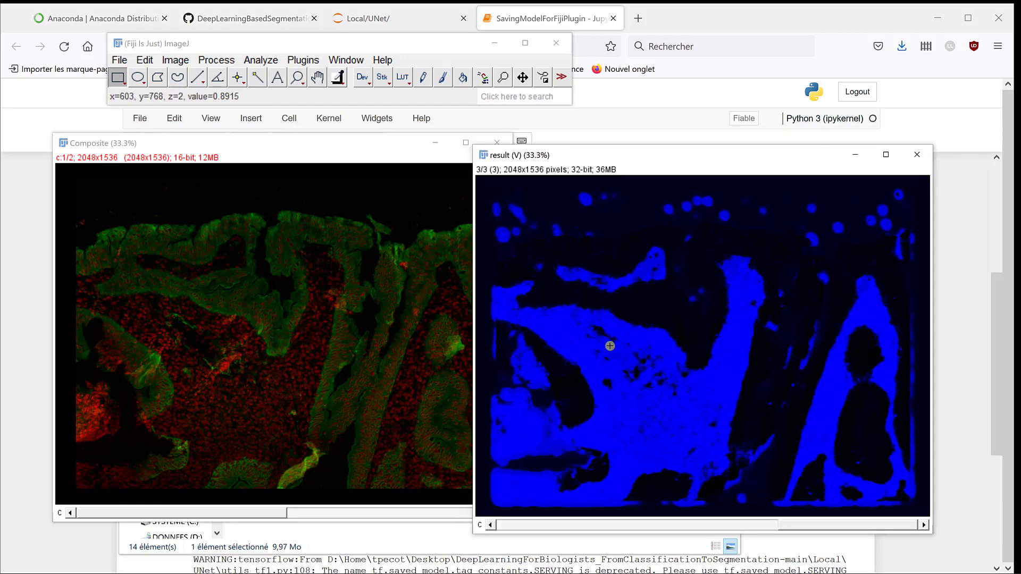
scroll(610, 345, up, 1)
scroll(609, 345, up, 1)
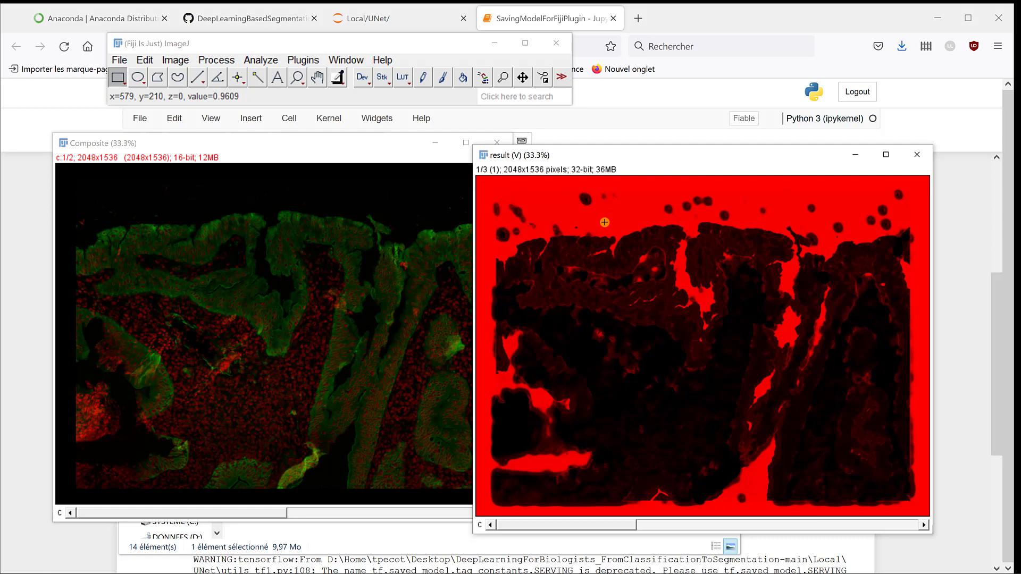
drag(638, 155, 614, 150)
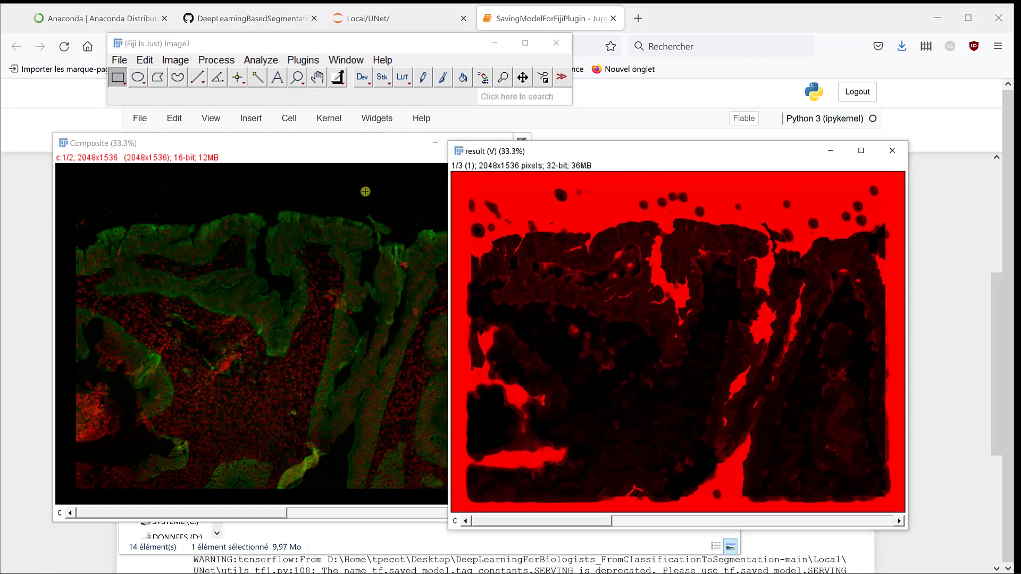
Step: Crop the prediction result to a centred 1800×1400 canvas
click(174, 60)
mouse_move(183, 100)
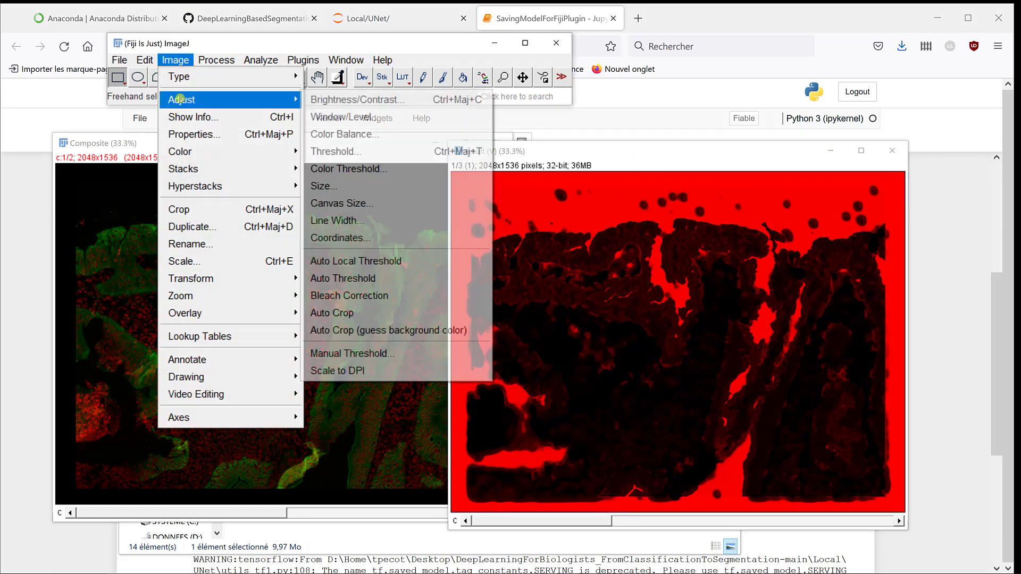
click(339, 203)
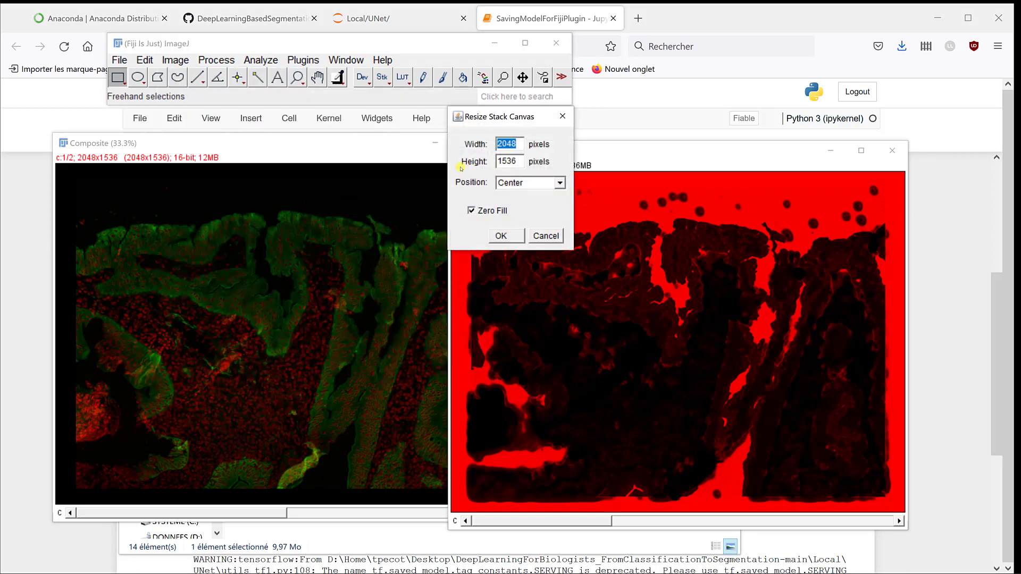
text(1800)
key(Tab)
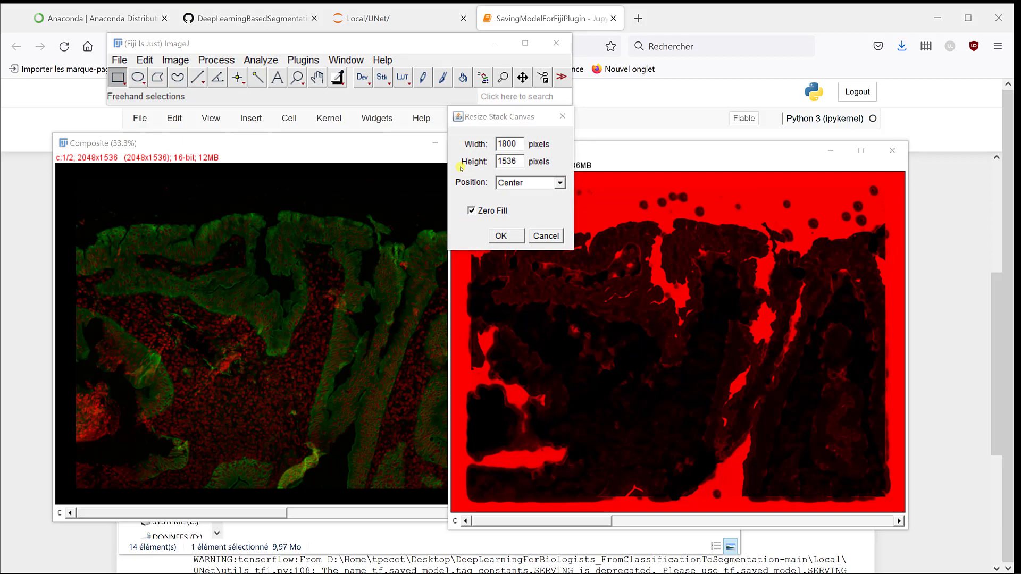
click(460, 167)
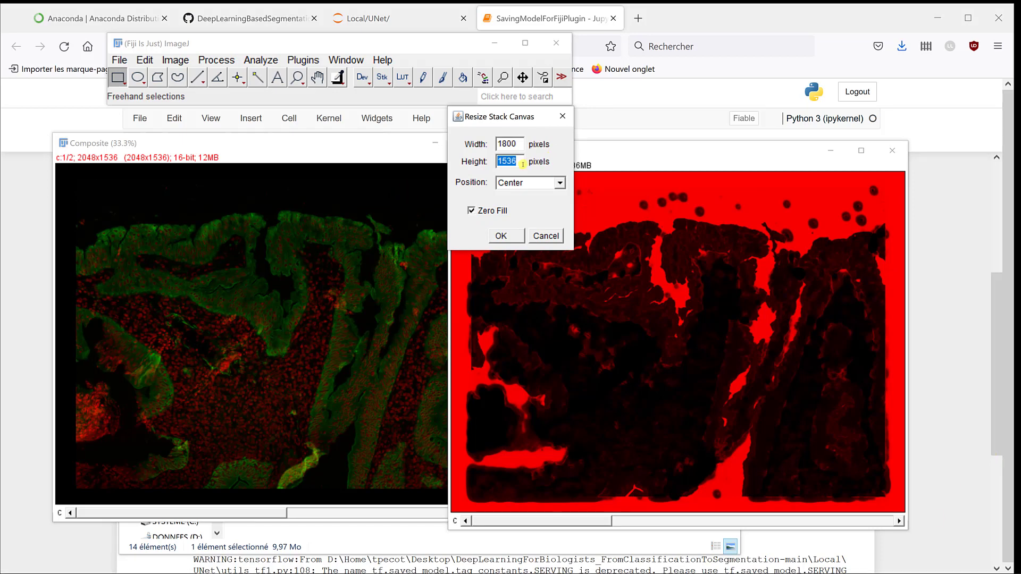
text(14)
text(00)
key(Return)
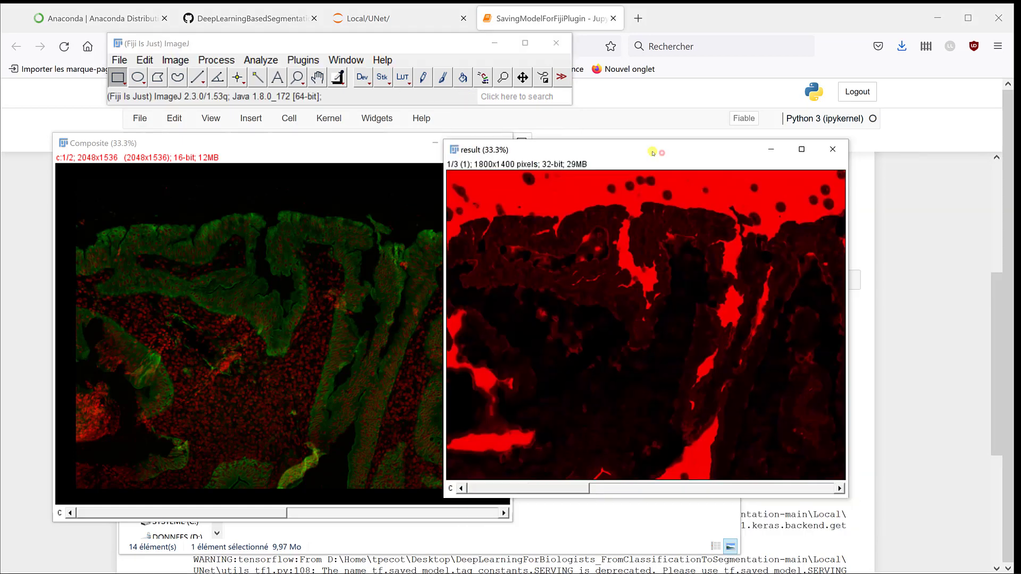
drag(622, 151, 459, 175)
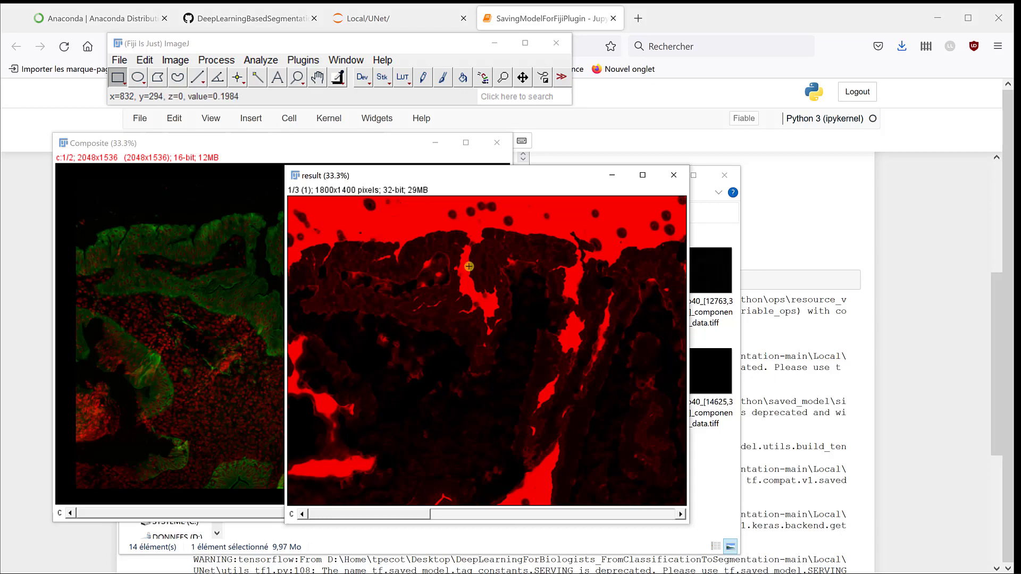
scroll(435, 305, down, 2)
scroll(435, 305, up, 1)
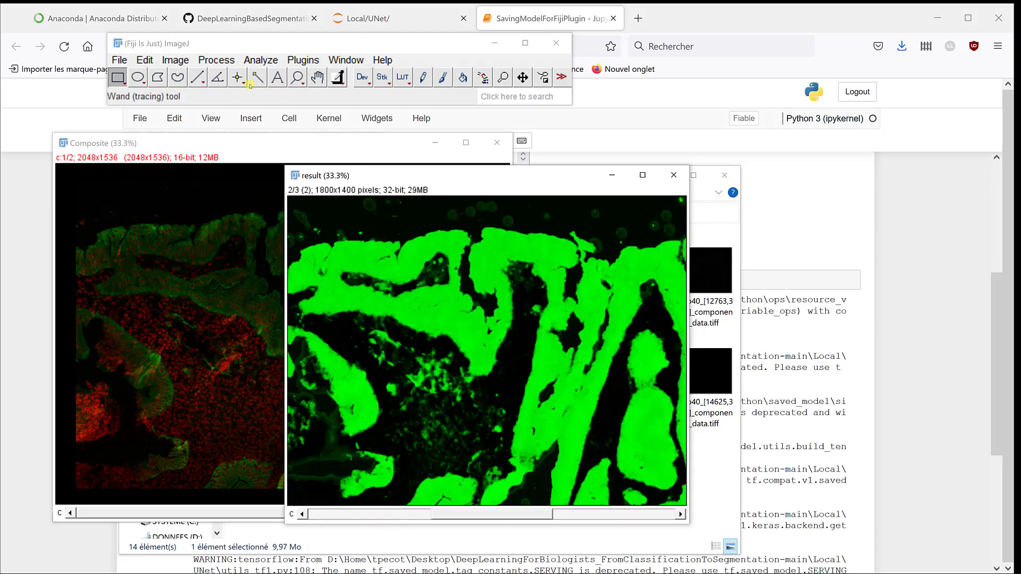
Step: Make the cropped result a composite showing the three classes in red, green and blue
click(176, 60)
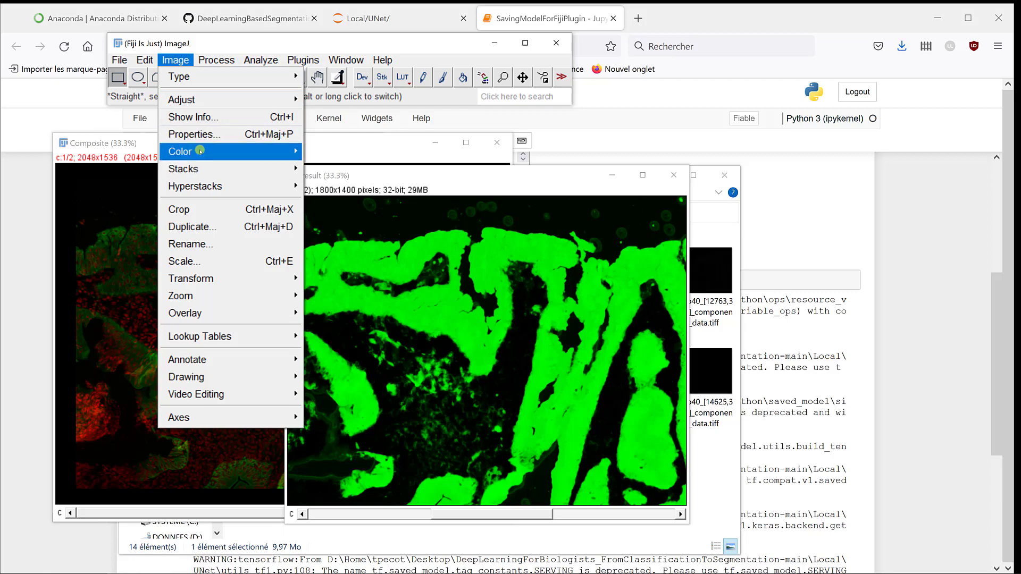
mouse_move(181, 152)
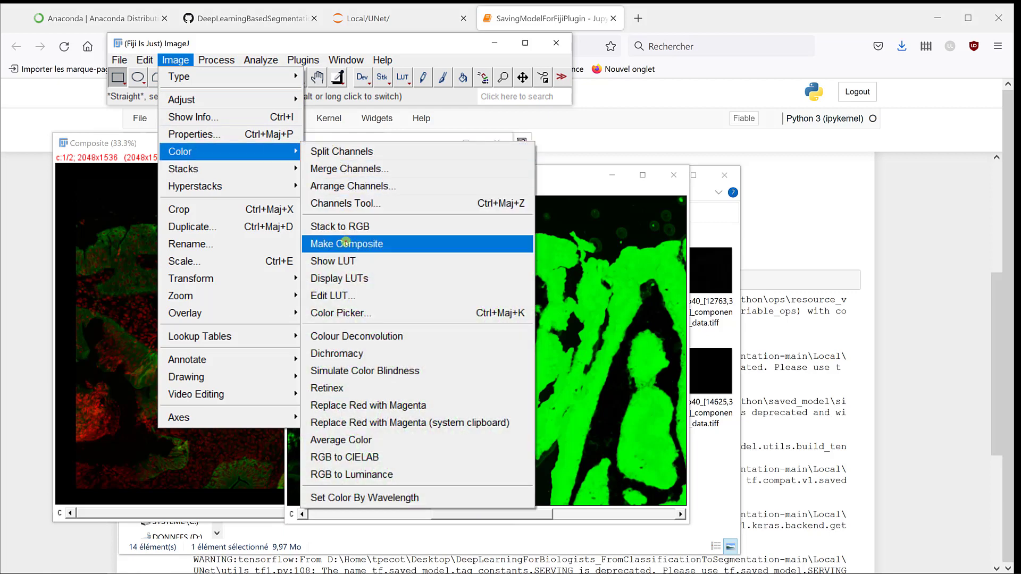
click(346, 243)
mouse_move(448, 177)
mouse_down()
mouse_move(454, 162)
mouse_move(501, 175)
mouse_up()
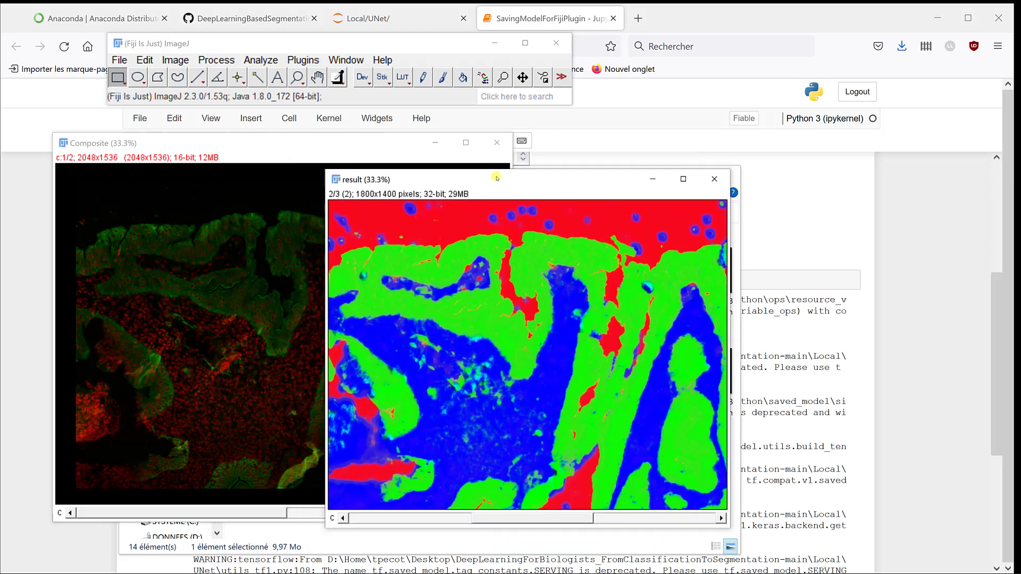